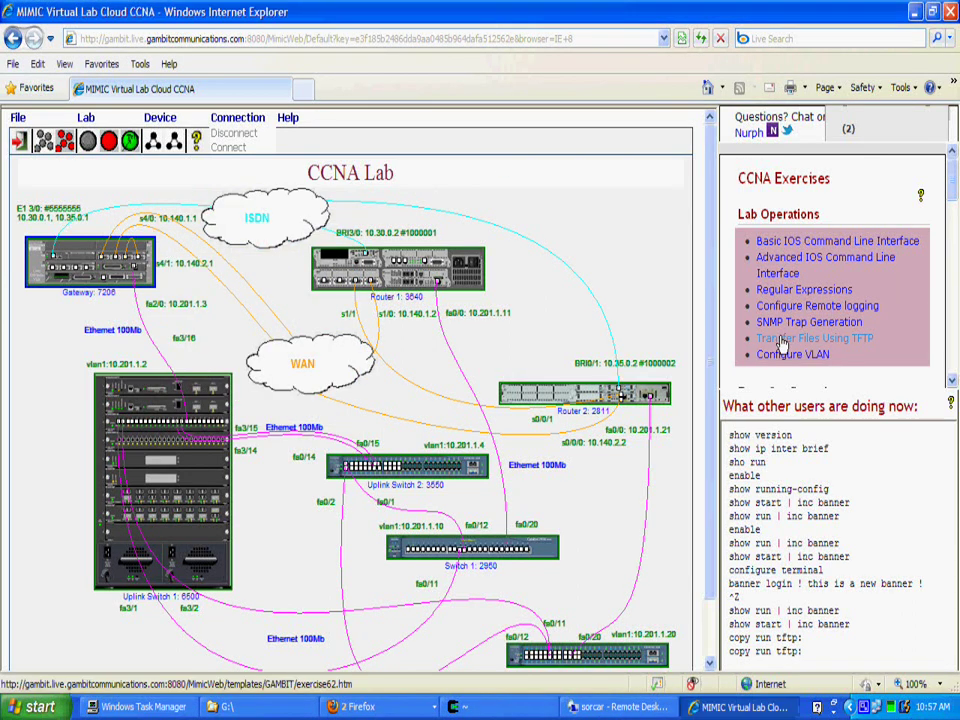
- Open the Transfer Files Using TFTP tutorial and move its window to the right
left_click(783, 340)
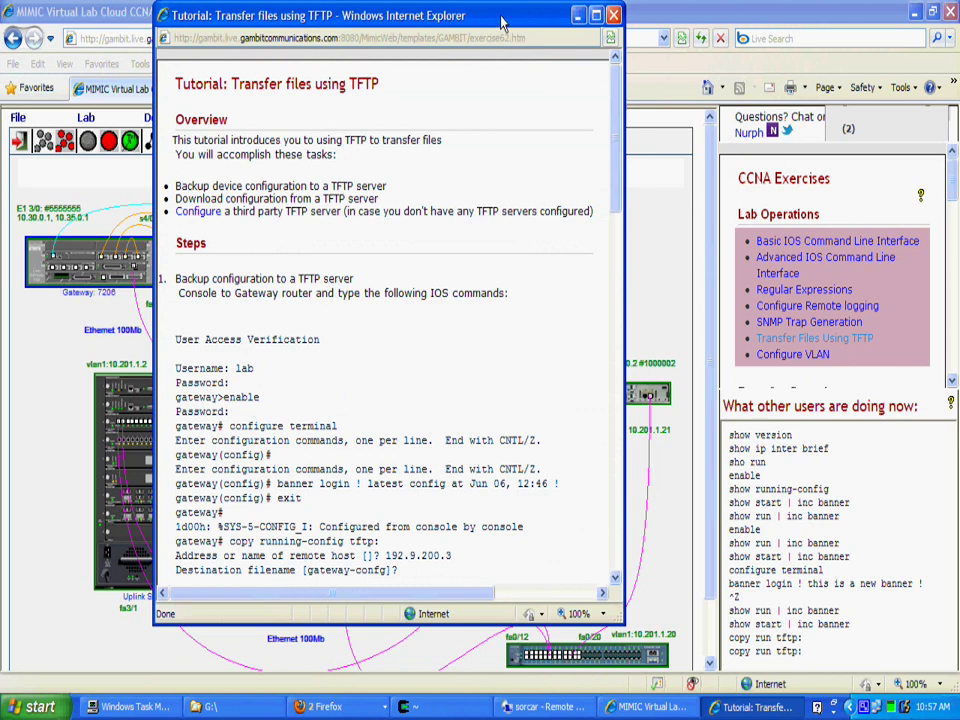
mouse_move(502, 20)
left_mouse_down()
mouse_move(760, 12)
mouse_move(857, 20)
left_mouse_up()
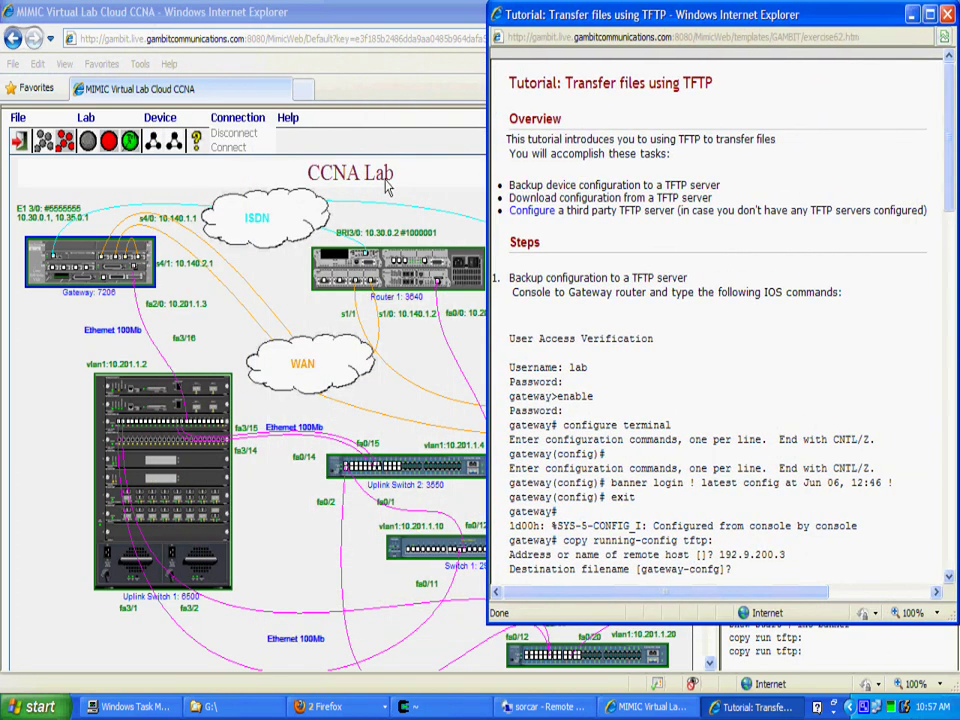
- Open a console session to the Gateway router on the left, beside the TFTP tutorial
left_click(74, 200)
right_click(93, 258)
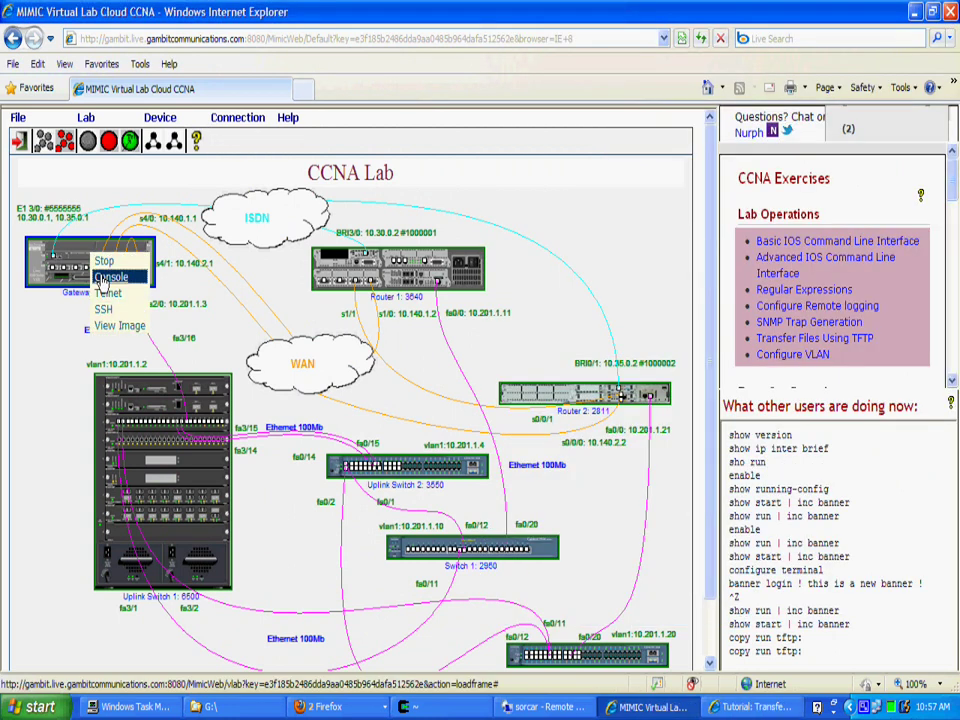
left_click(103, 279)
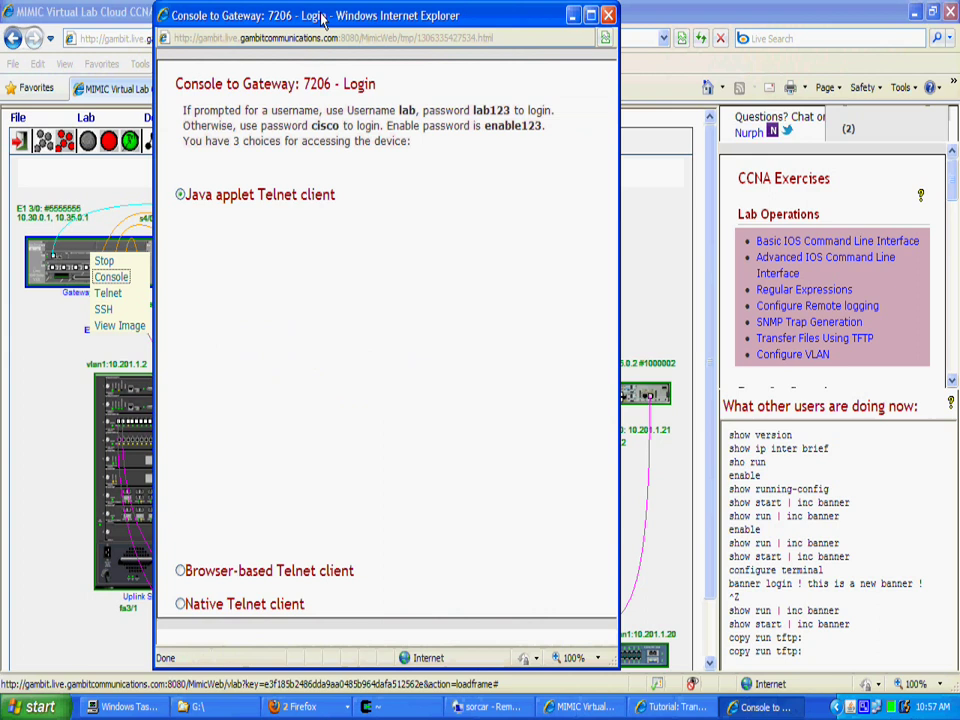
left_click_drag(323, 17, 178, 21)
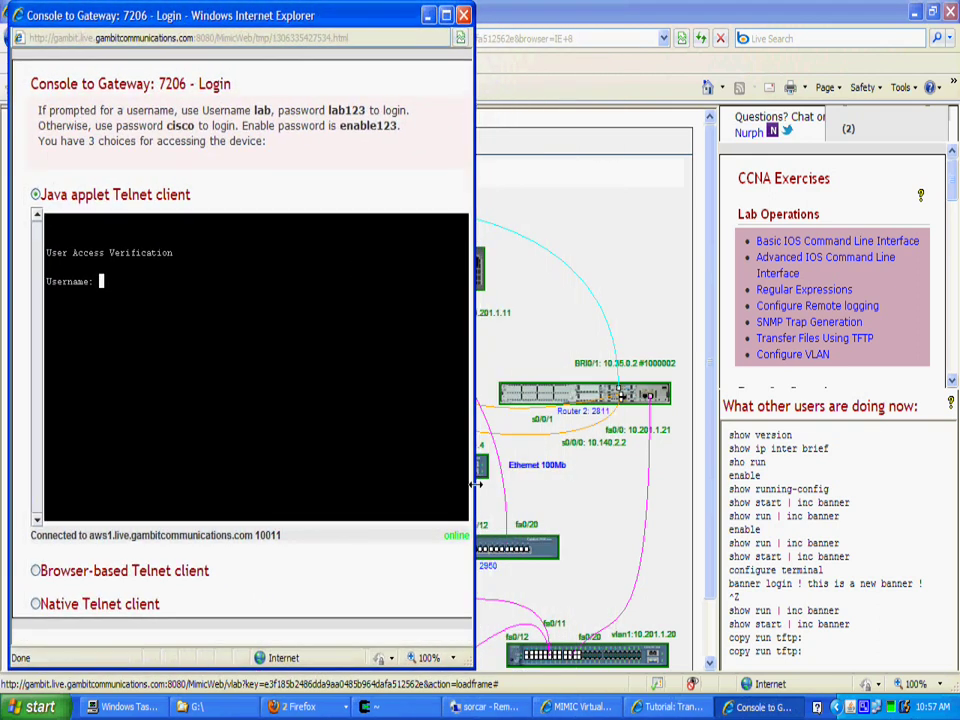
left_click(668, 707)
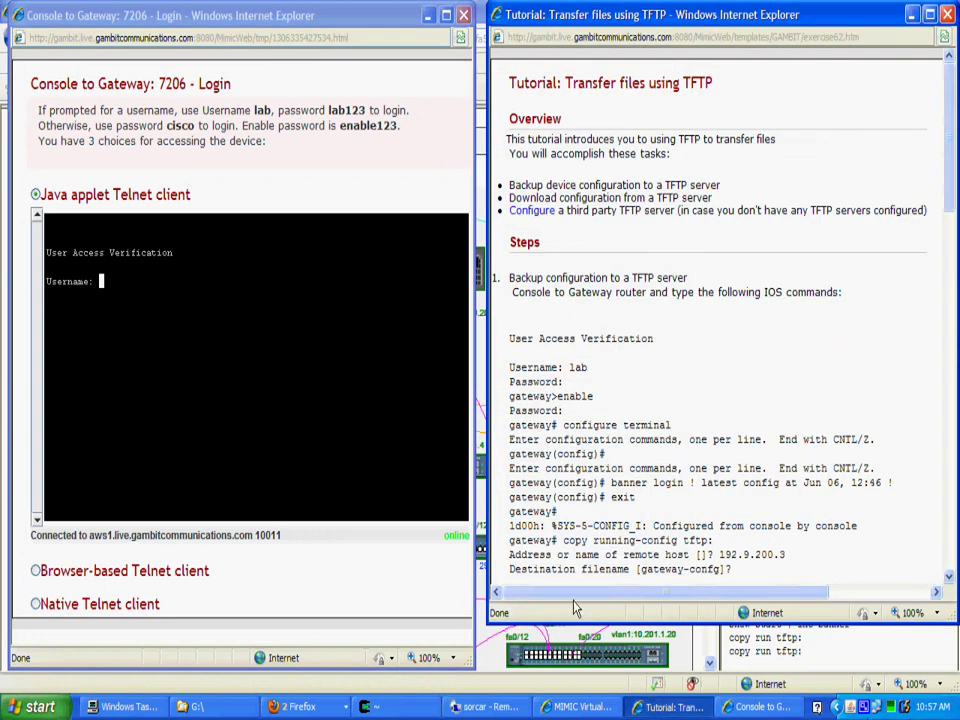
- Log into the Gateway console as lab and enter enable mode with the password
left_click(342, 455)
type("l")
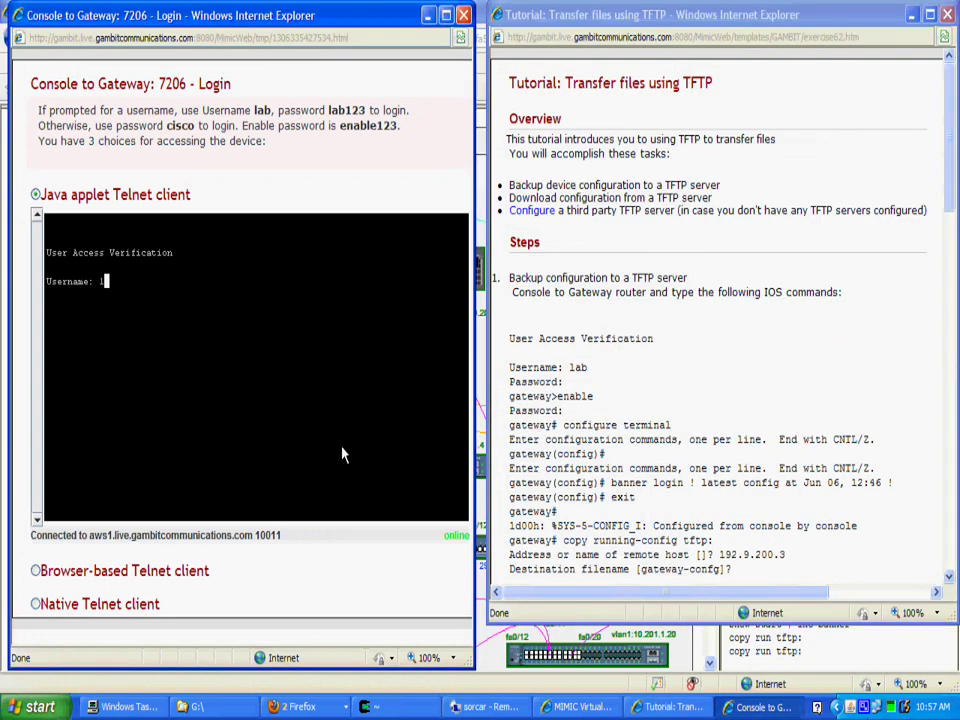
type("ab")
key("Return")
key("Return")
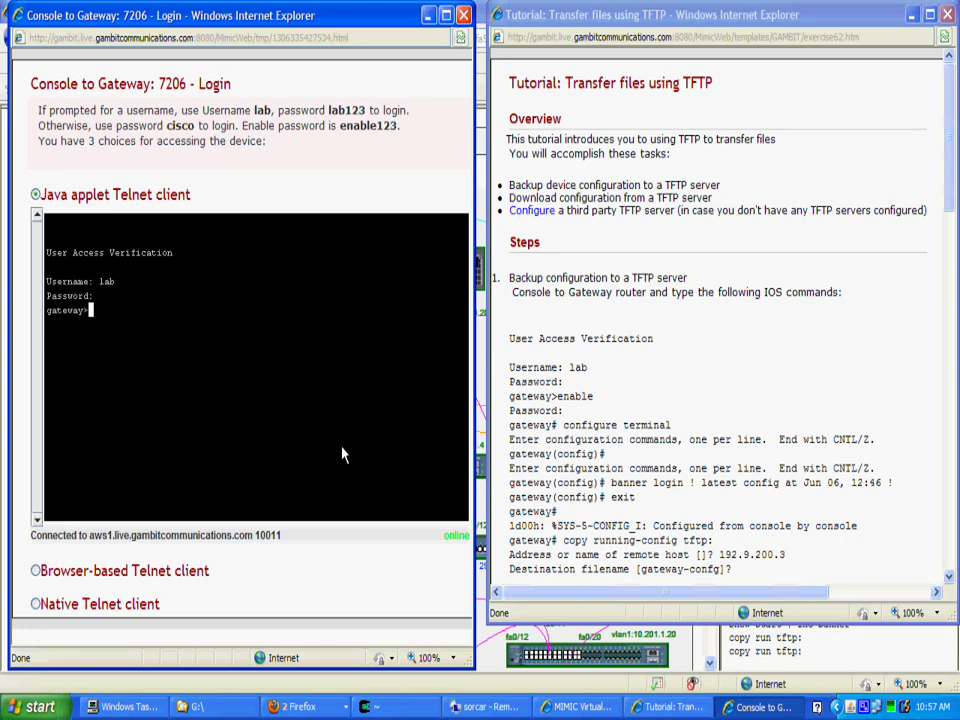
left_click_drag(559, 396, 600, 569)
double_click(575, 396)
mouse_move(575, 396)
left_mouse_down()
mouse_move(343, 406)
mouse_move(334, 395)
left_mouse_up()
key("Return")
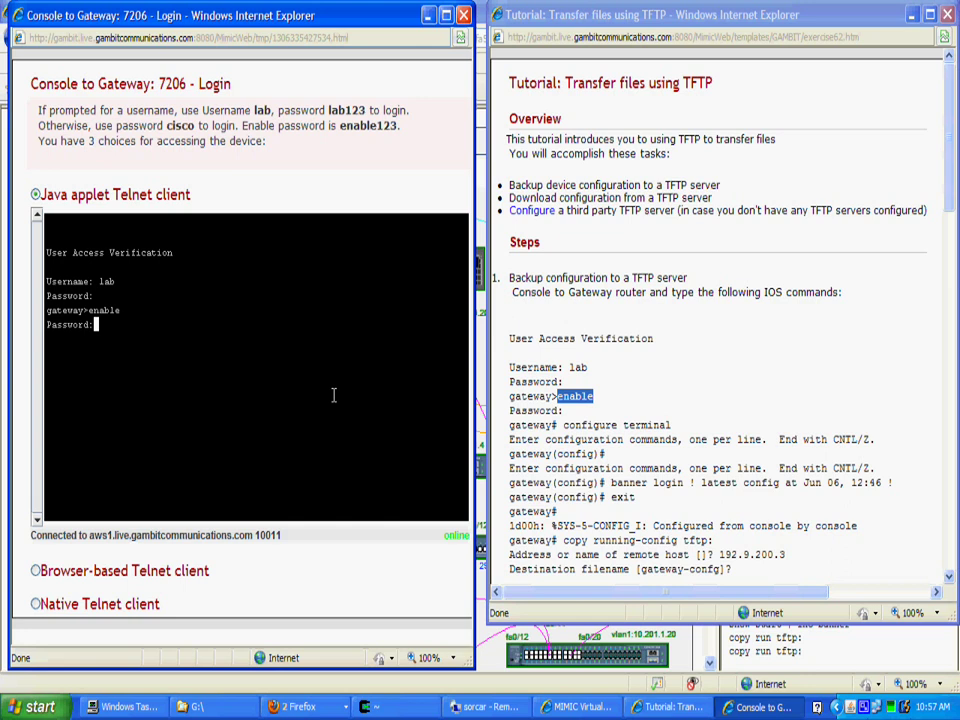
key("Return")
- Check running-config and startup-config for banner lines with '| inc banner'
type("show run")
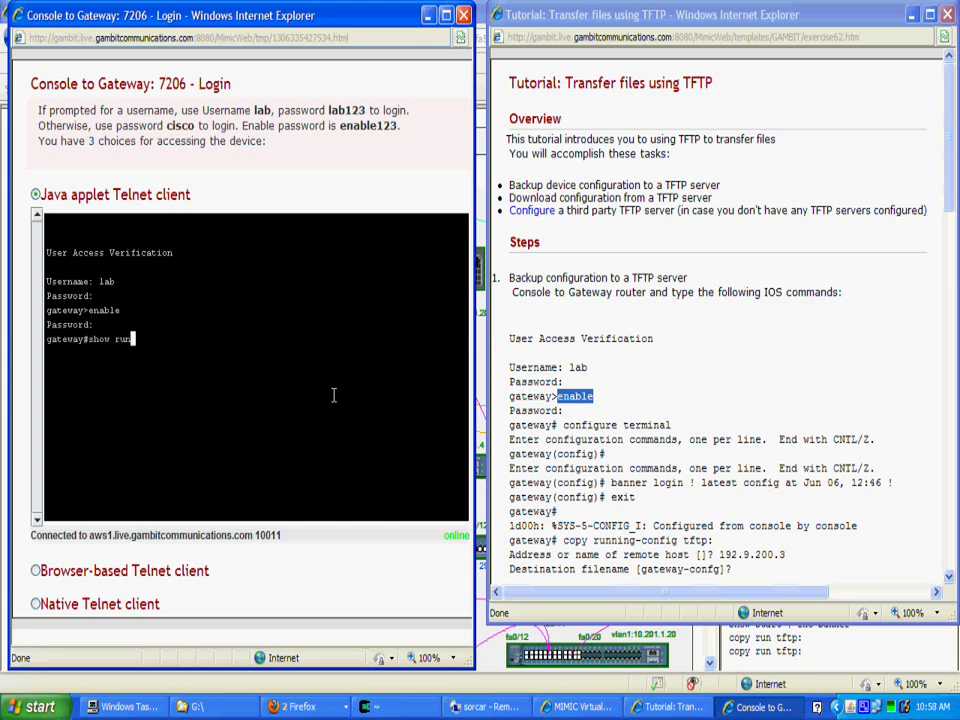
key("Tab")
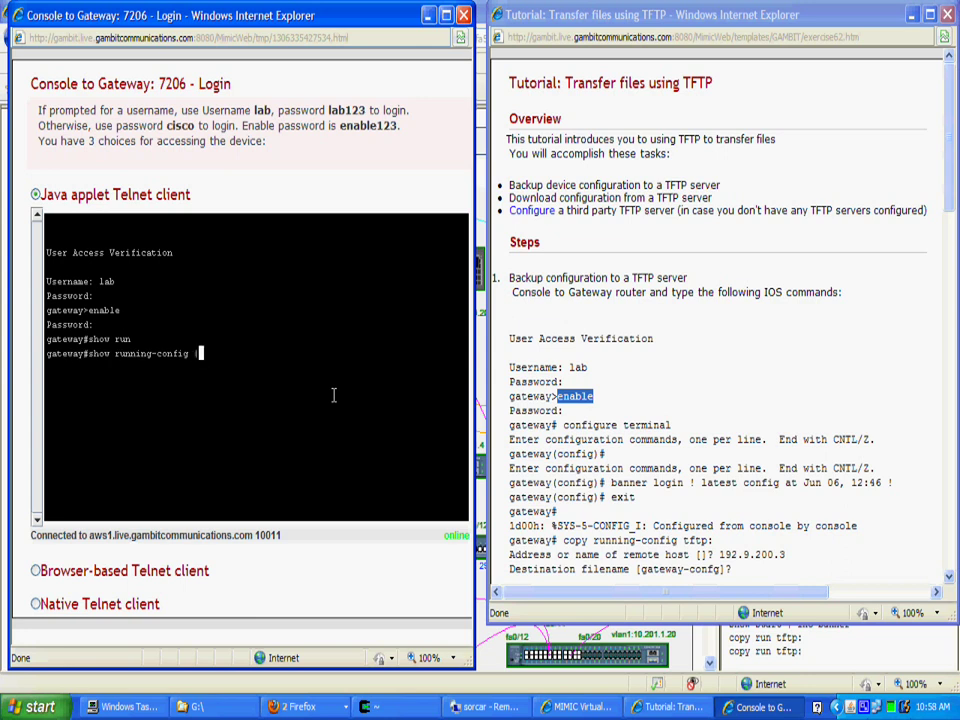
type("| inc b")
type("anner")
key("Return")
type("s")
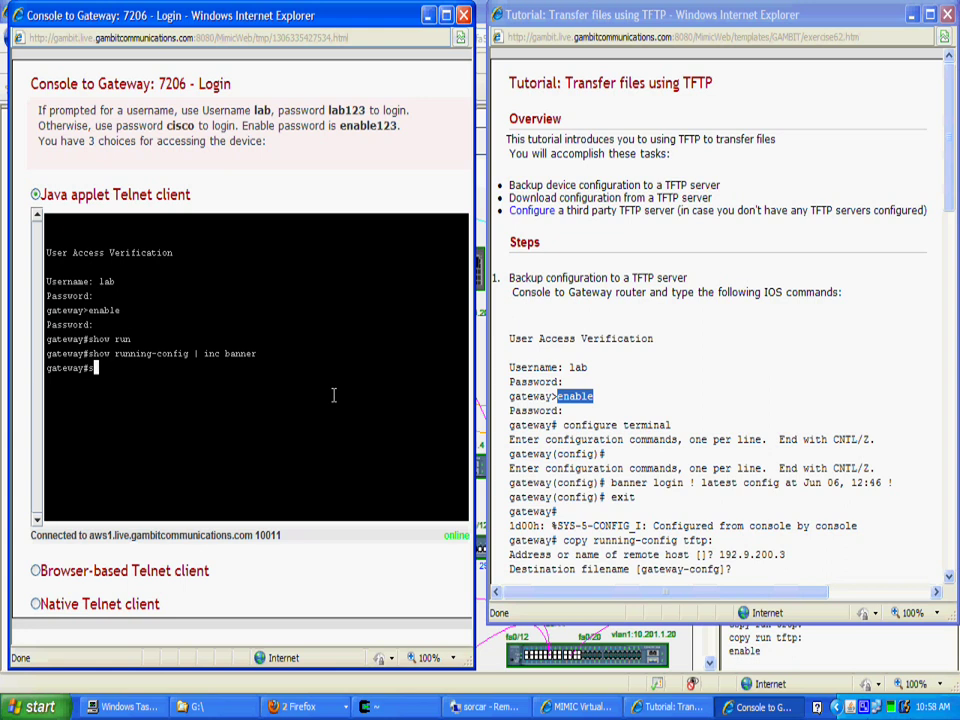
type("how start")
key("Tab")
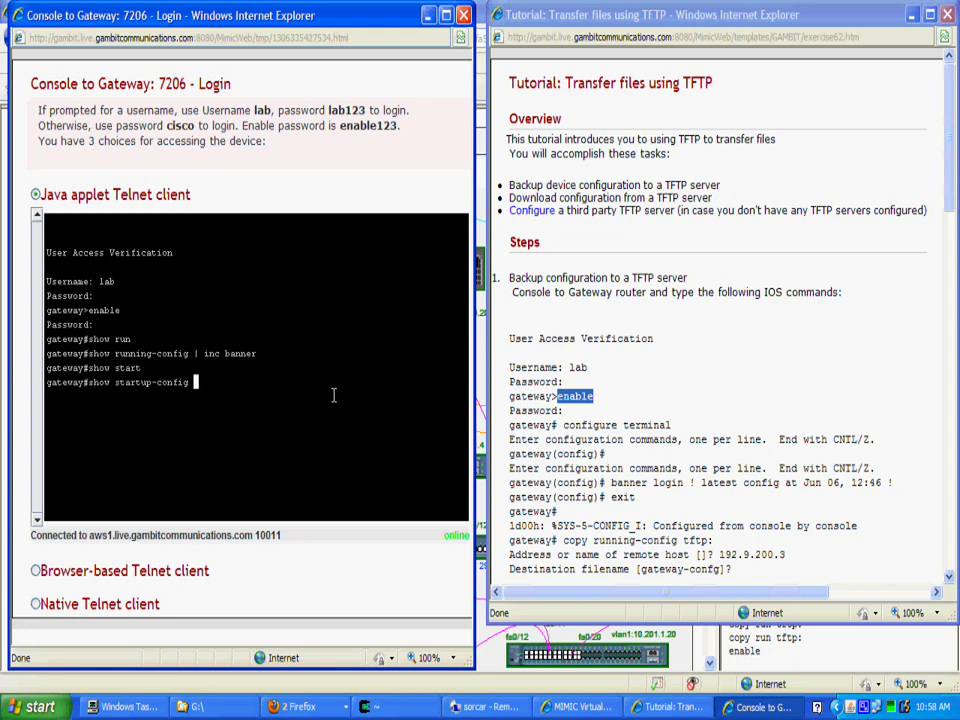
type("| inc ")
type("banner")
key("Return")
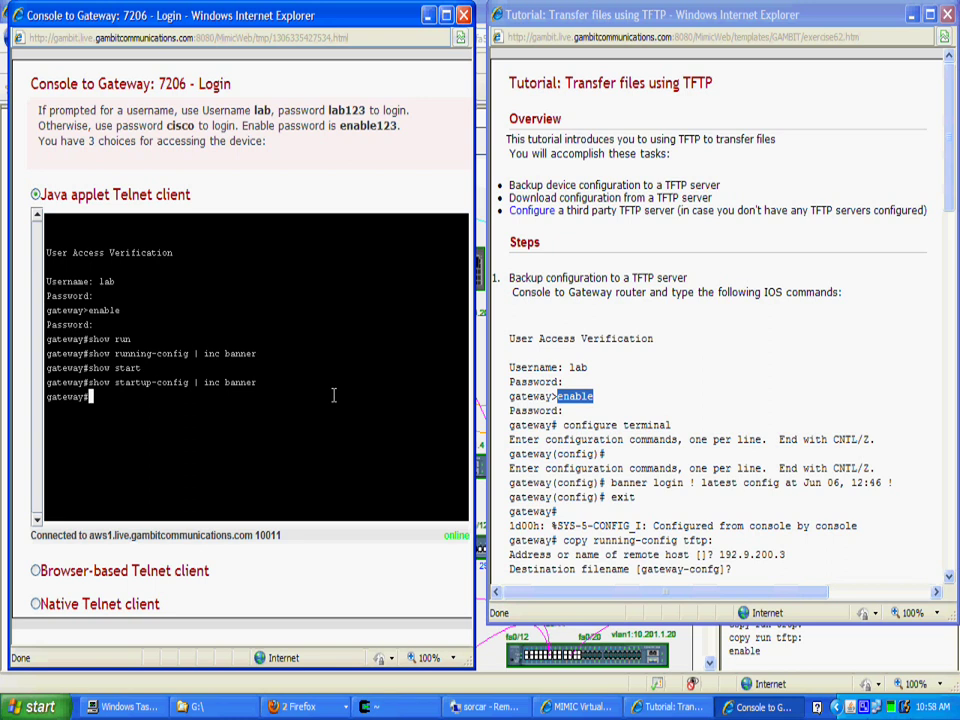
- In configure terminal, set the login banner to 'this is a new banner', then exit config mode
type("conf")
key("Tab")
type("term")
key("Tab")
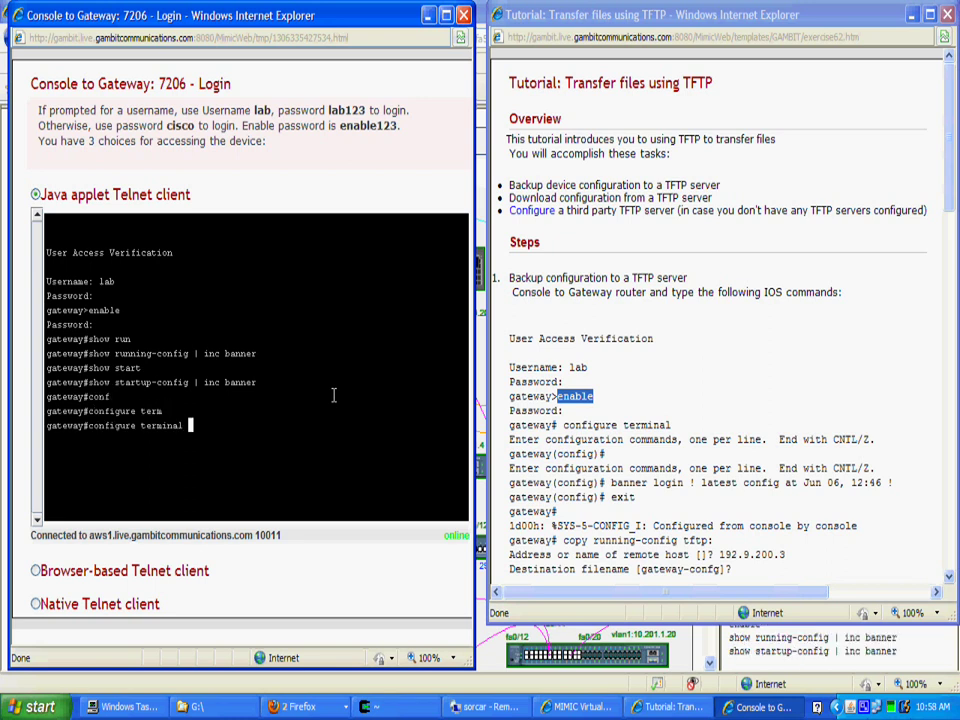
key("Return")
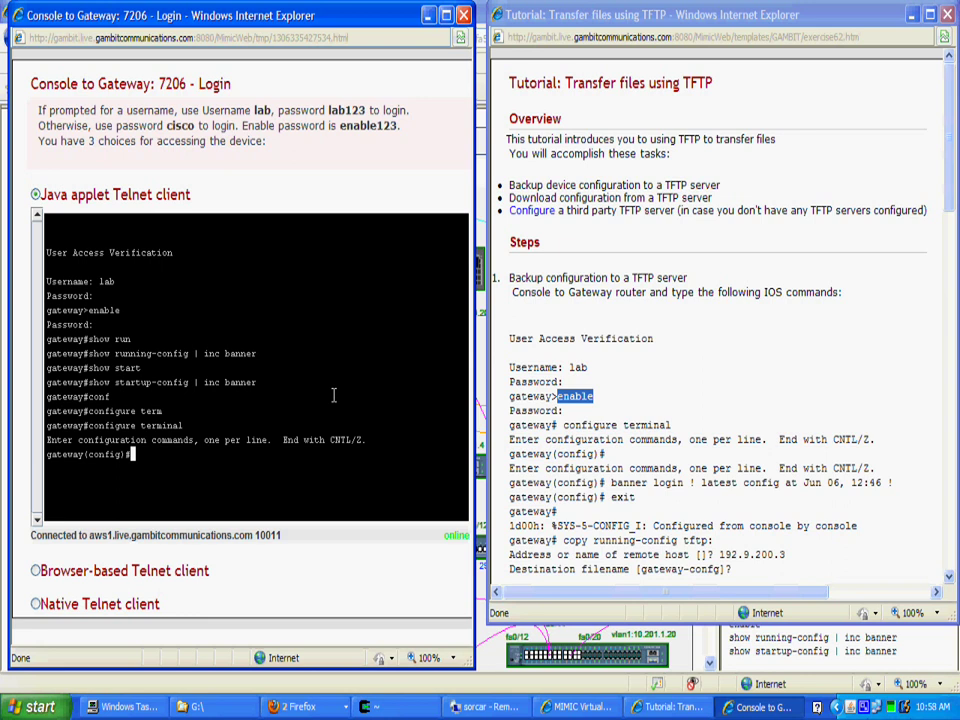
type("banner login ")
type("! ")
type("this is")
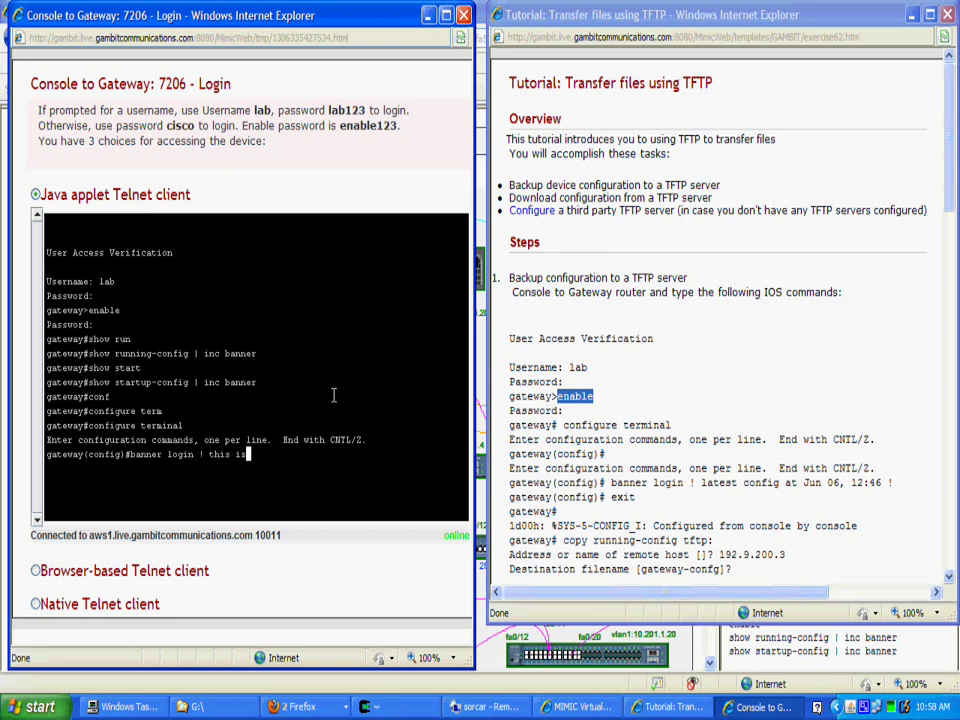
type(" a new bann")
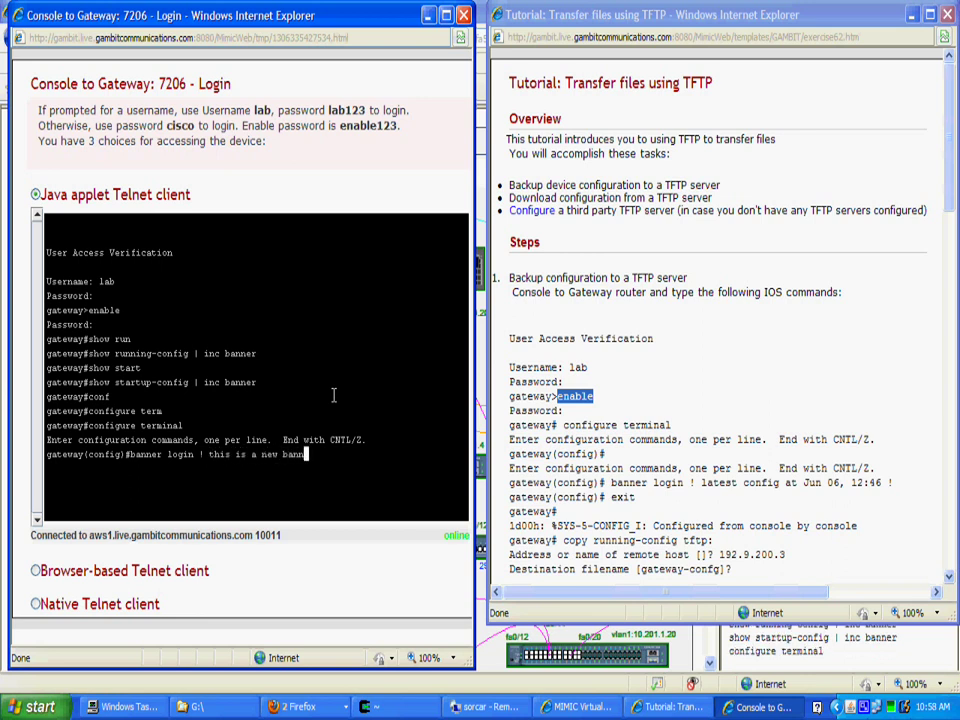
type("er !")
key("Return")
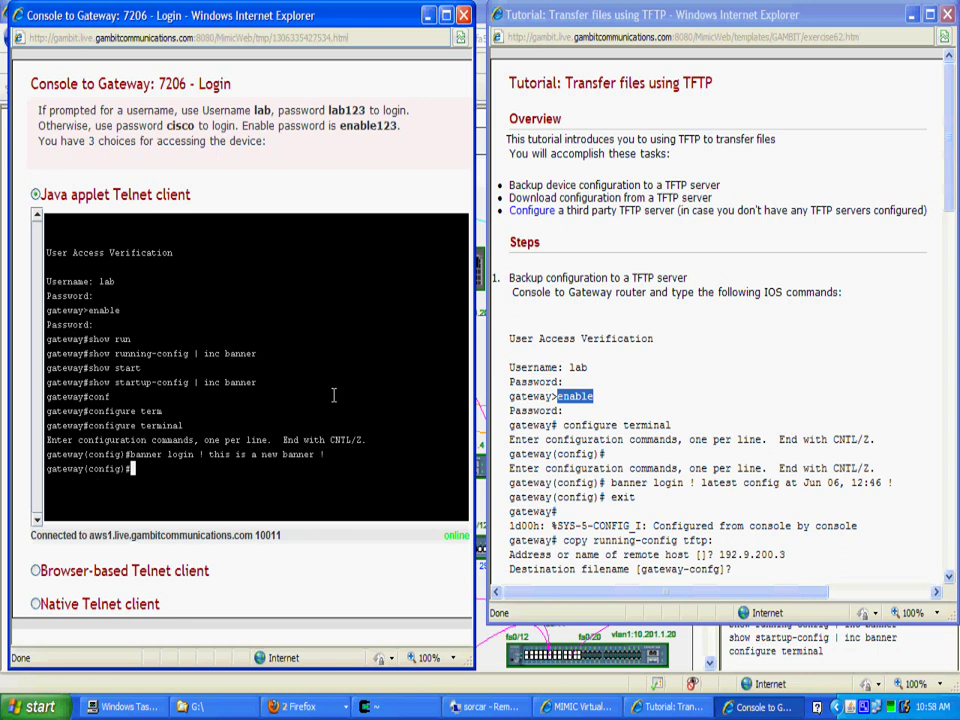
key("ctrl+z")
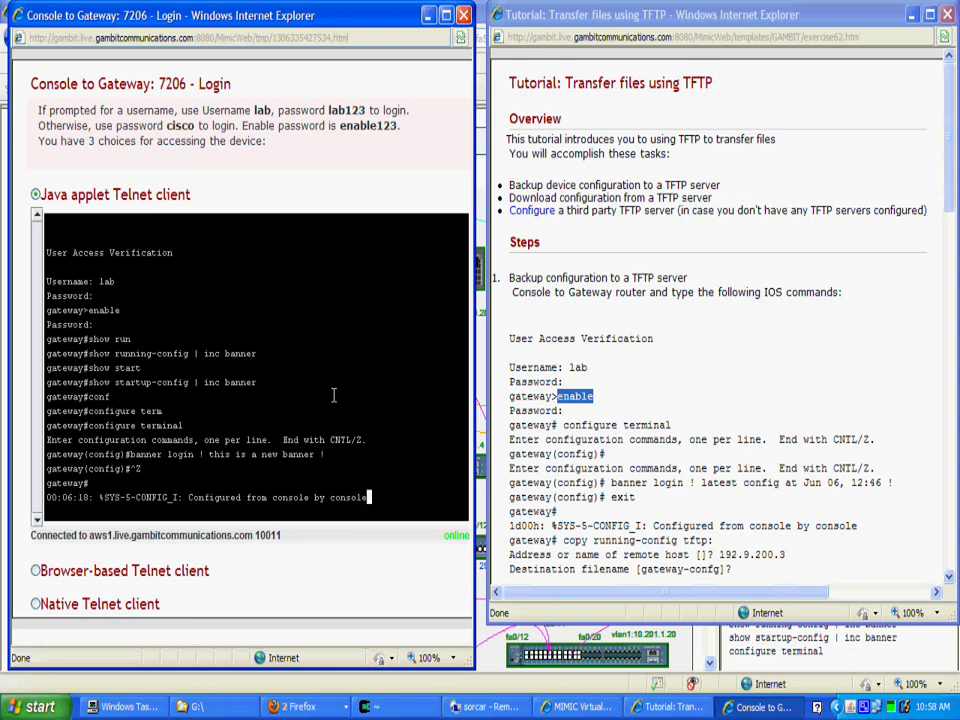
- Rerun the banner checks: running-config shows the new banner, startup-config has none
key("Return")
type("show startup-config | inc banner")
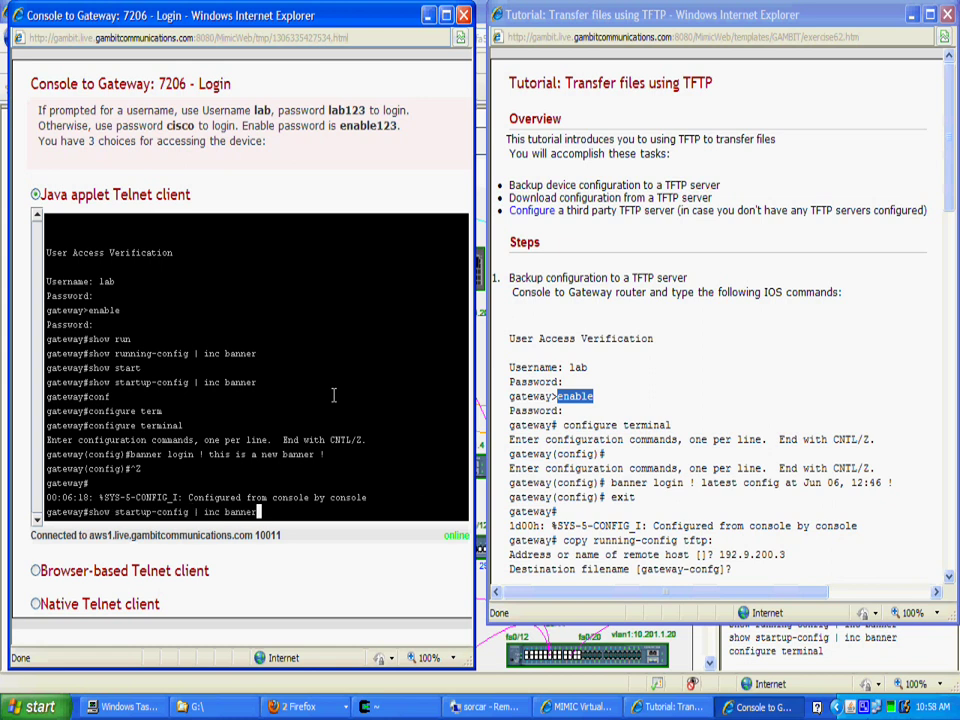
key("Up")
key("Return")
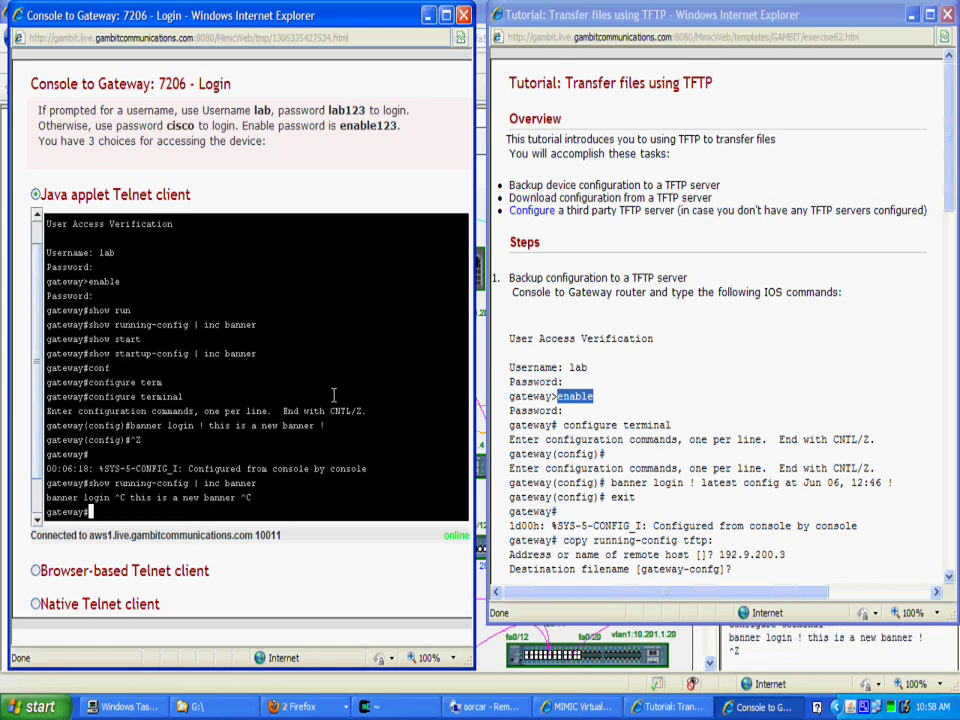
key("Up")
key("Up")
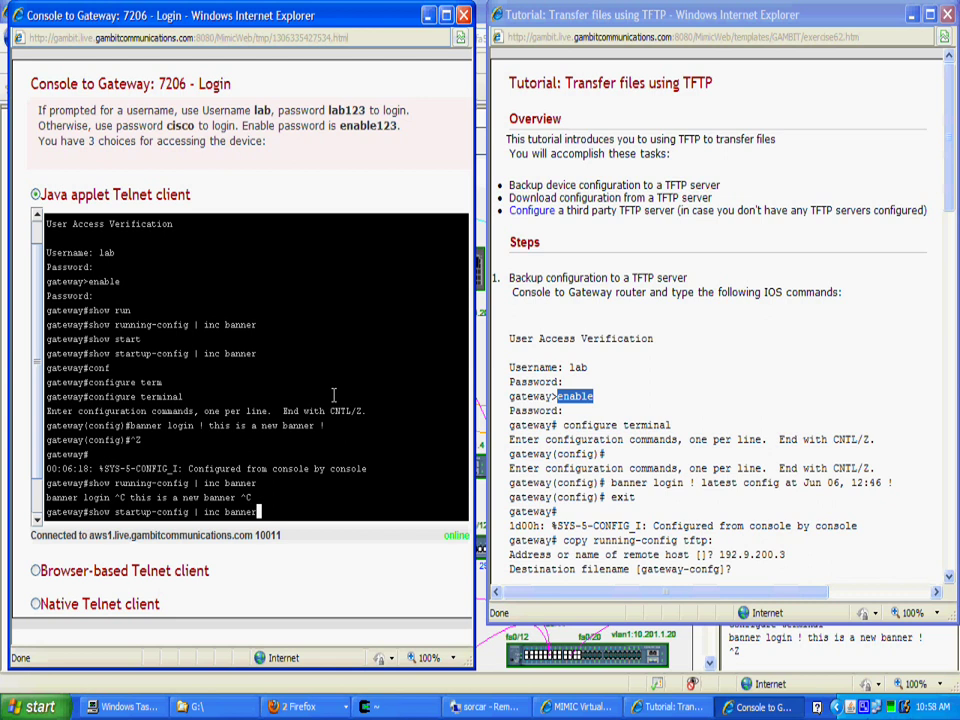
key("Return")
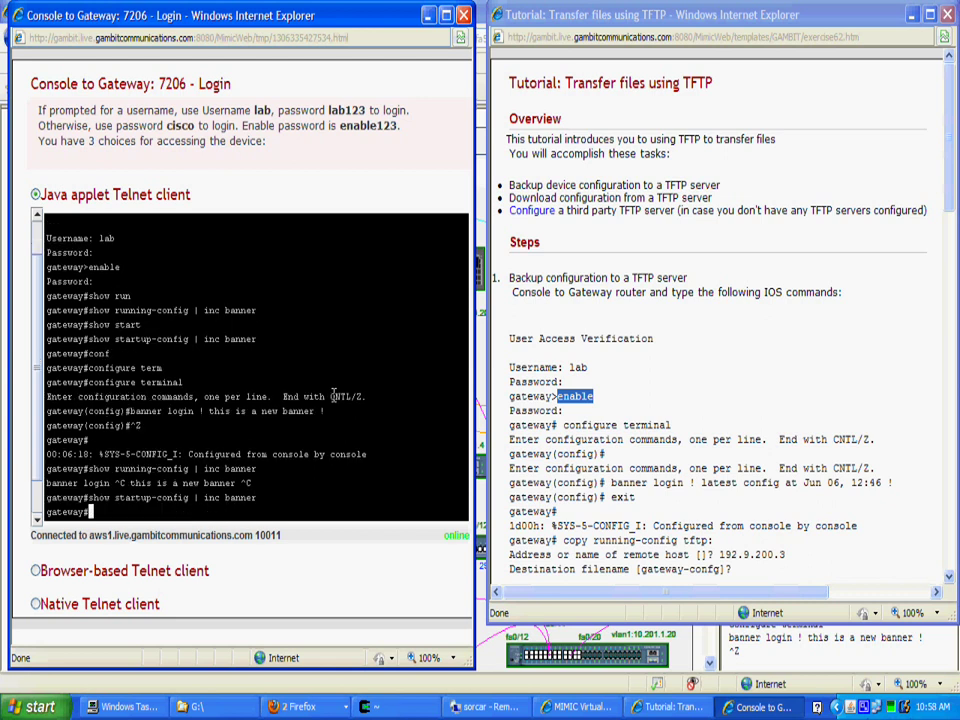
- Attempt copying running-config to TFTP server 71.168.70.186 as gateway-confg
type("copy r")
type("un")
key("Tab")
type("tf")
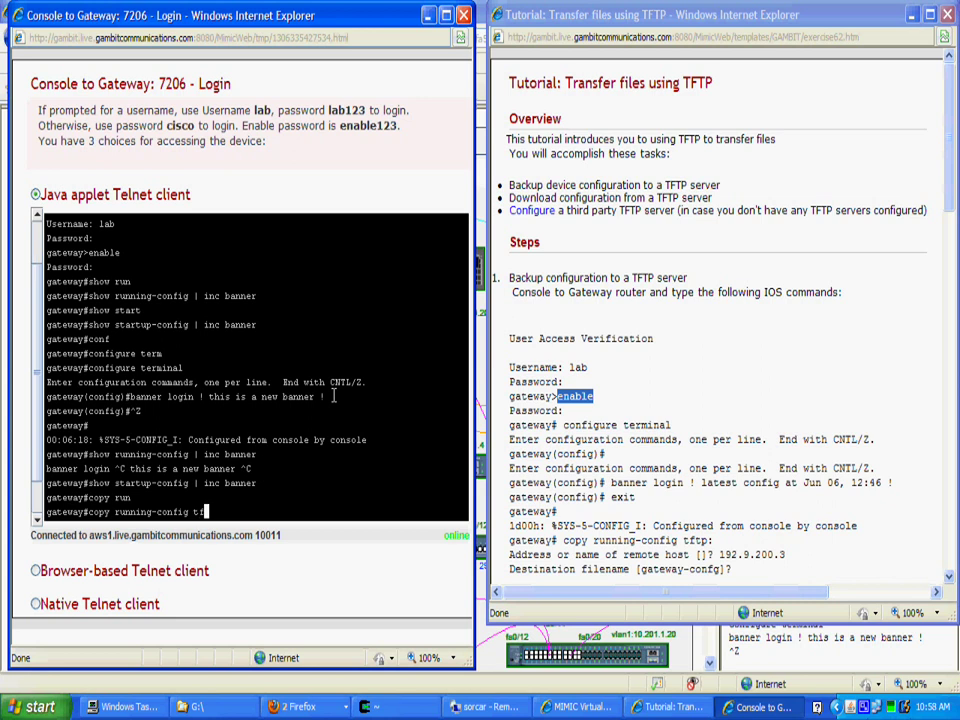
type("tp:")
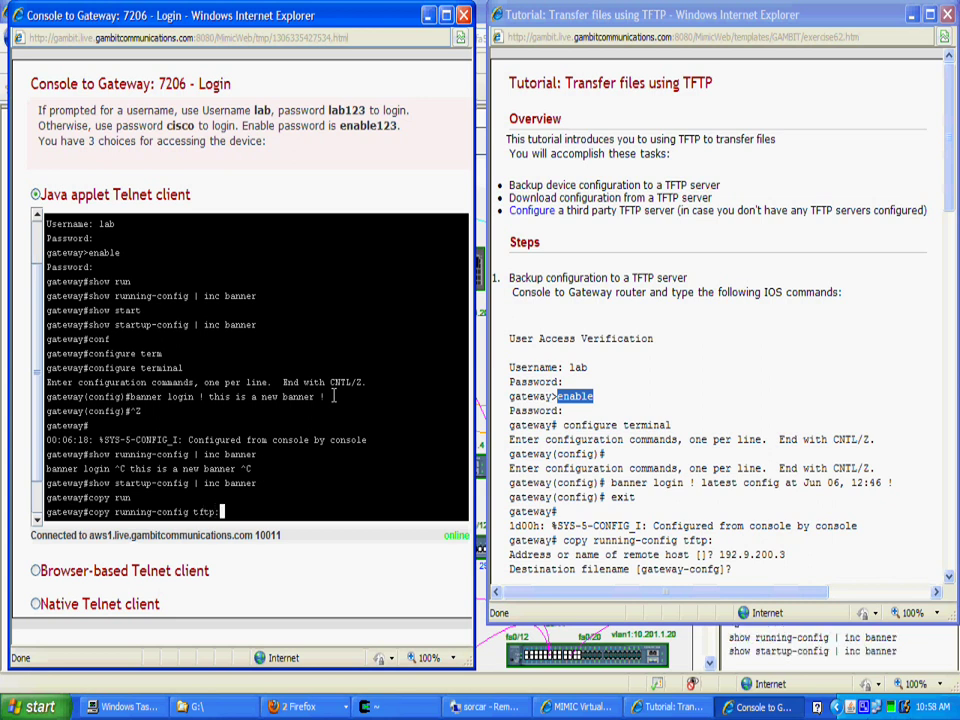
key("Return")
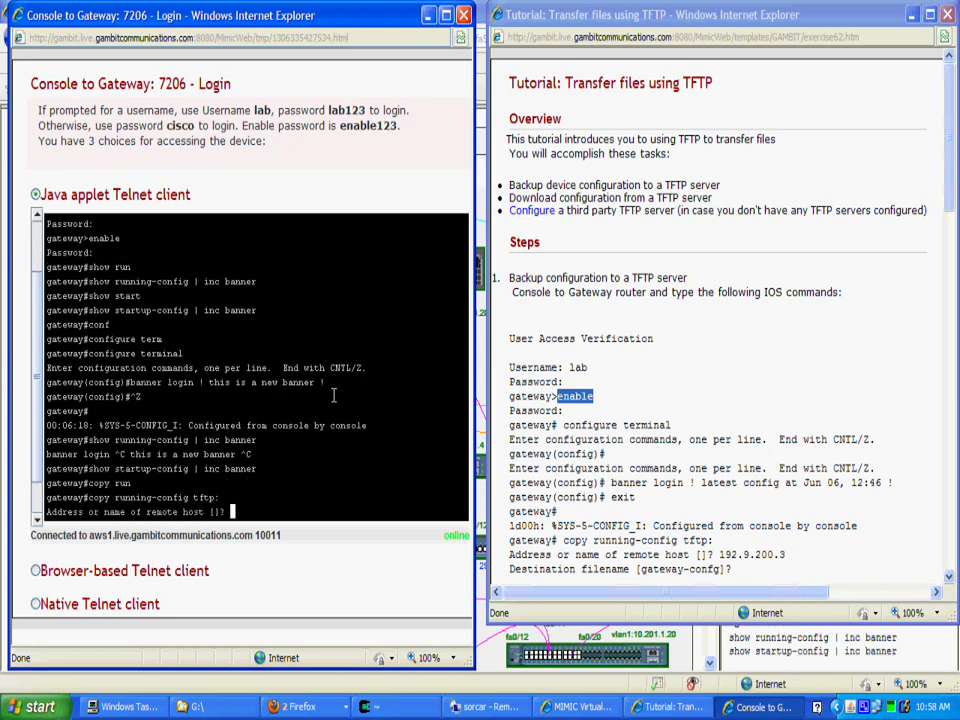
type("71.16")
type("8.70.")
type("186")
key("Return")
key("Return")
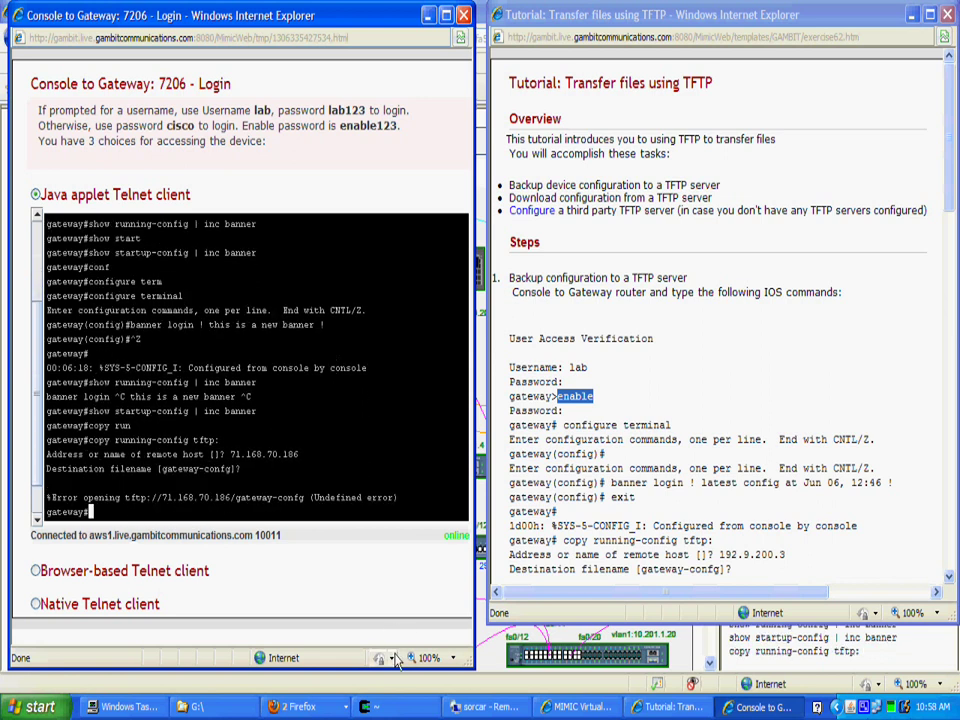
- On the TFTP server, create an empty gateway-confg file and make it writable with chmod 666
left_click(386, 707)
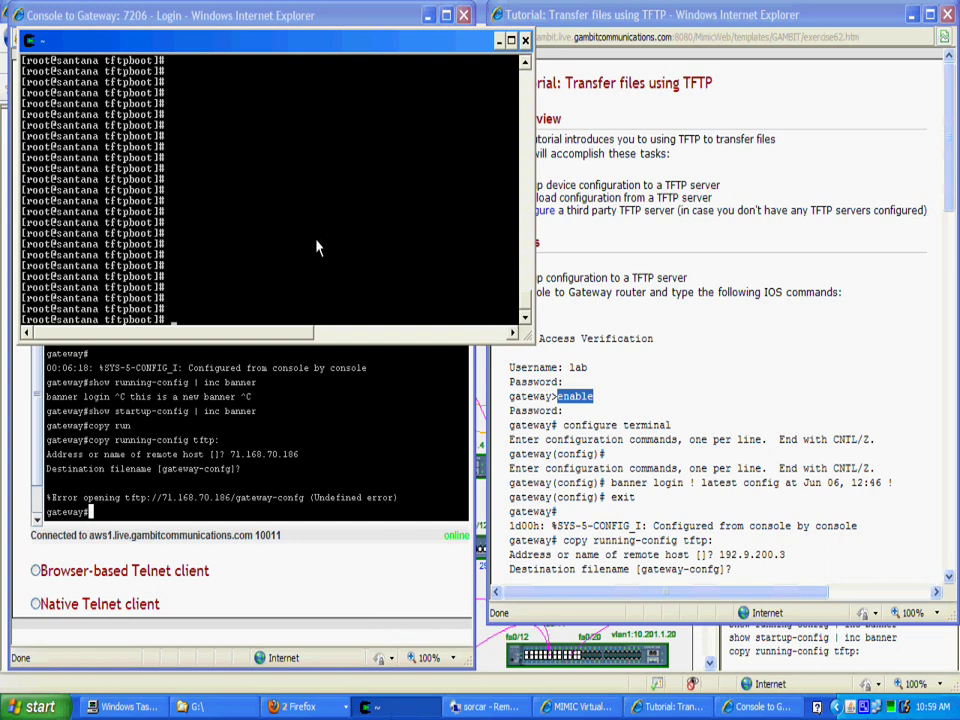
key("Up")
key("Up")
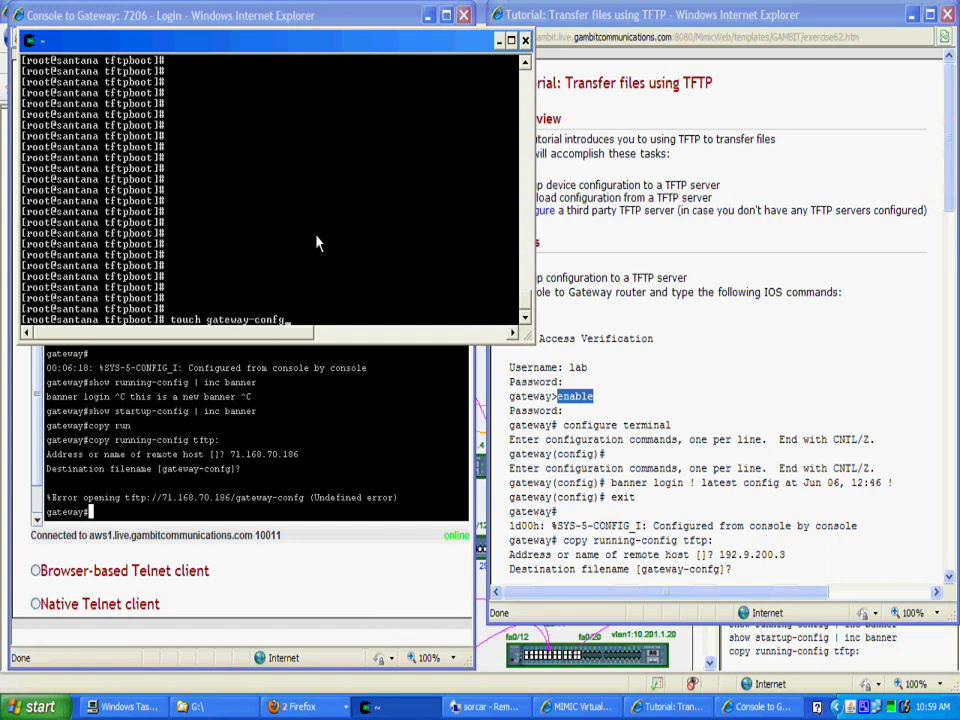
key("Return")
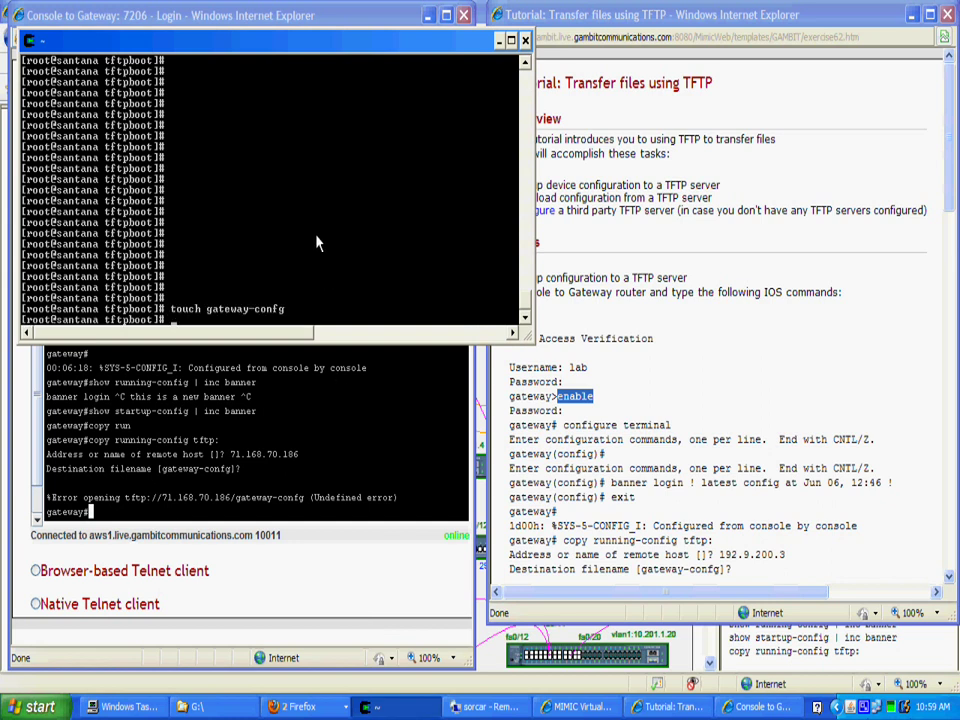
key("Up")
key("Up")
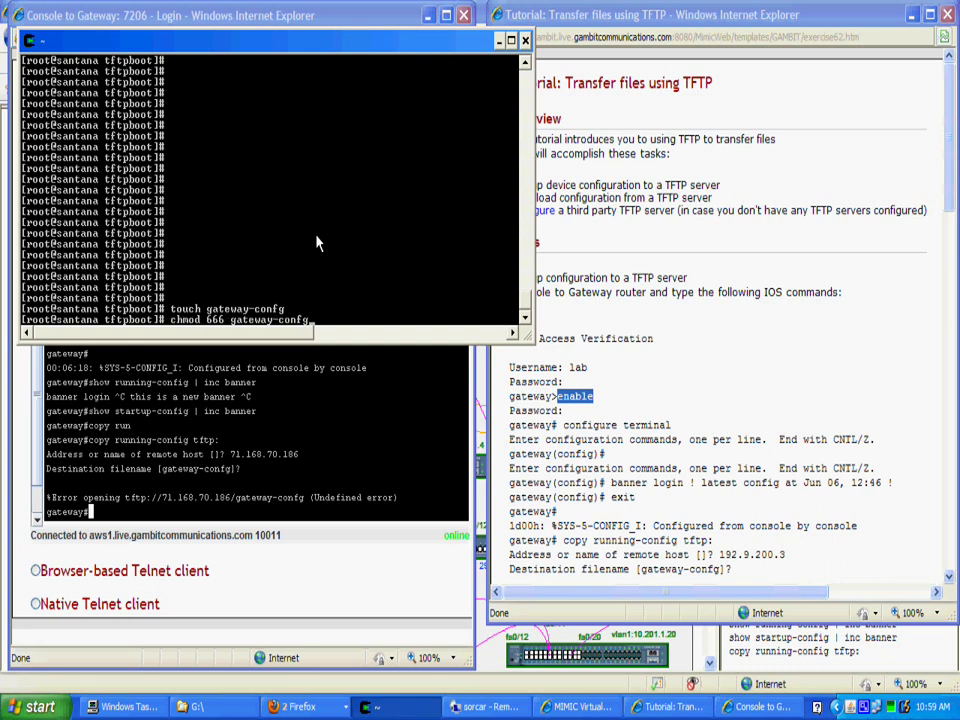
key("Return")
- Retry the running-config backup to TFTP server 71.168.70.186
left_click(258, 452)
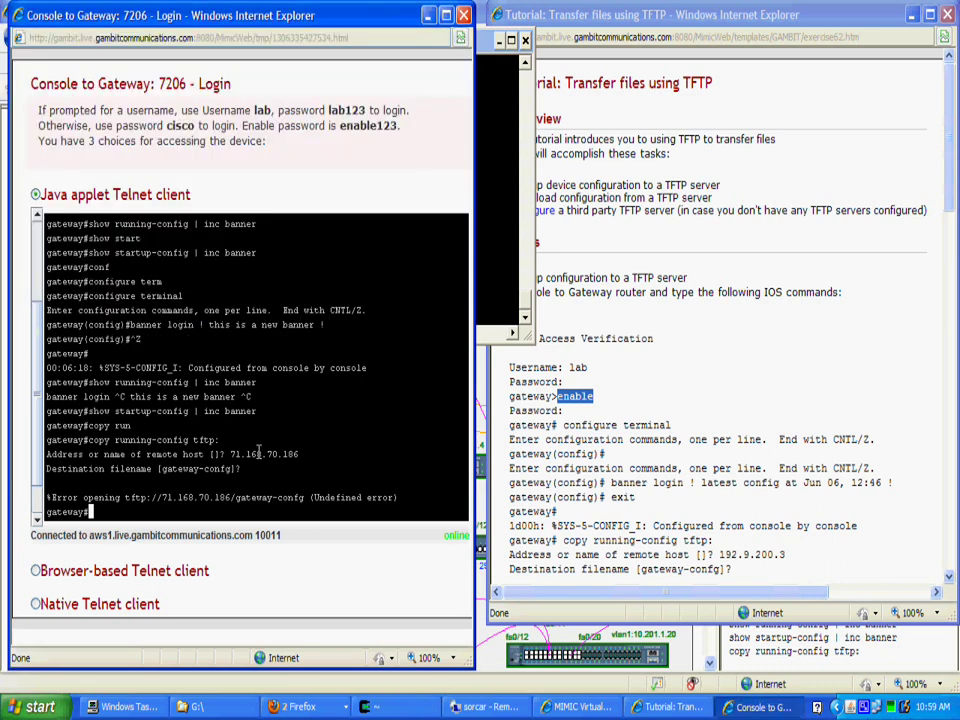
key("Up")
key("Up")
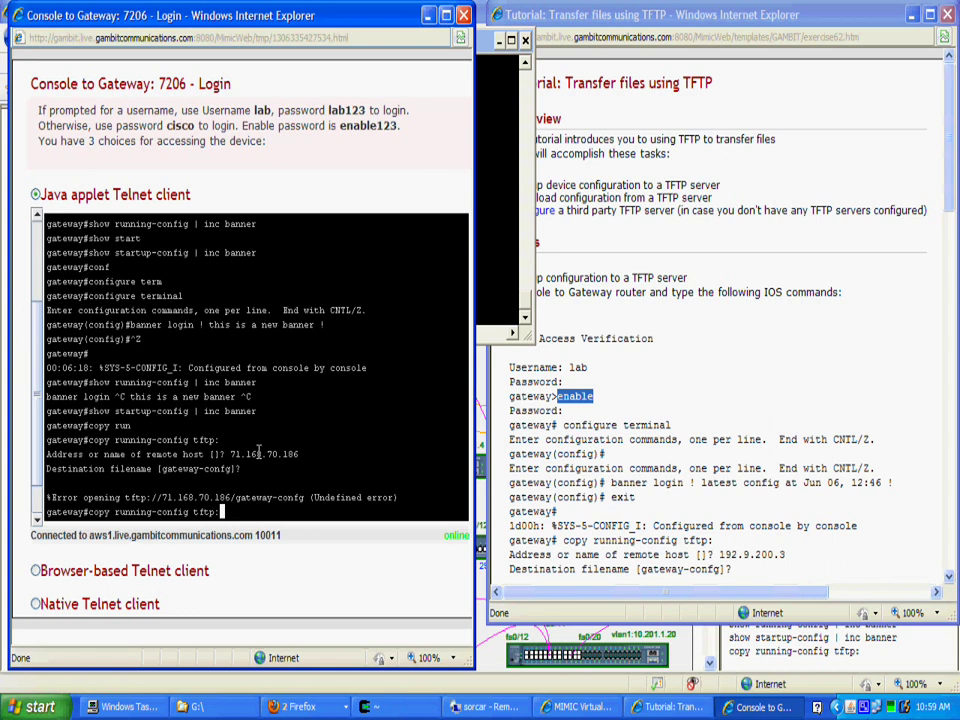
key("Return")
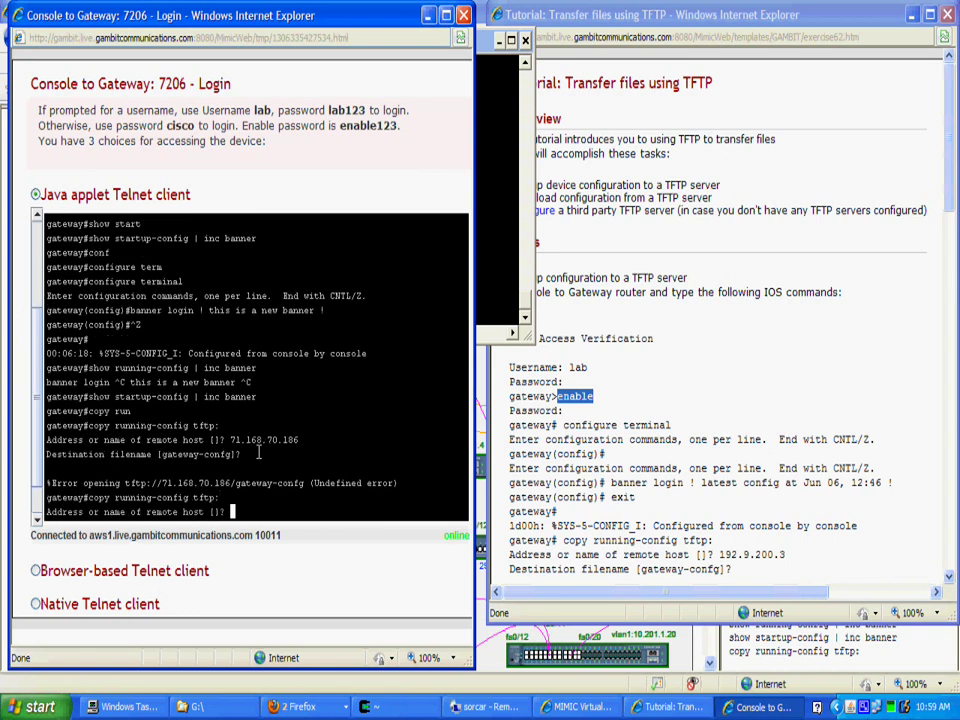
type("71.168.7")
type("0.186")
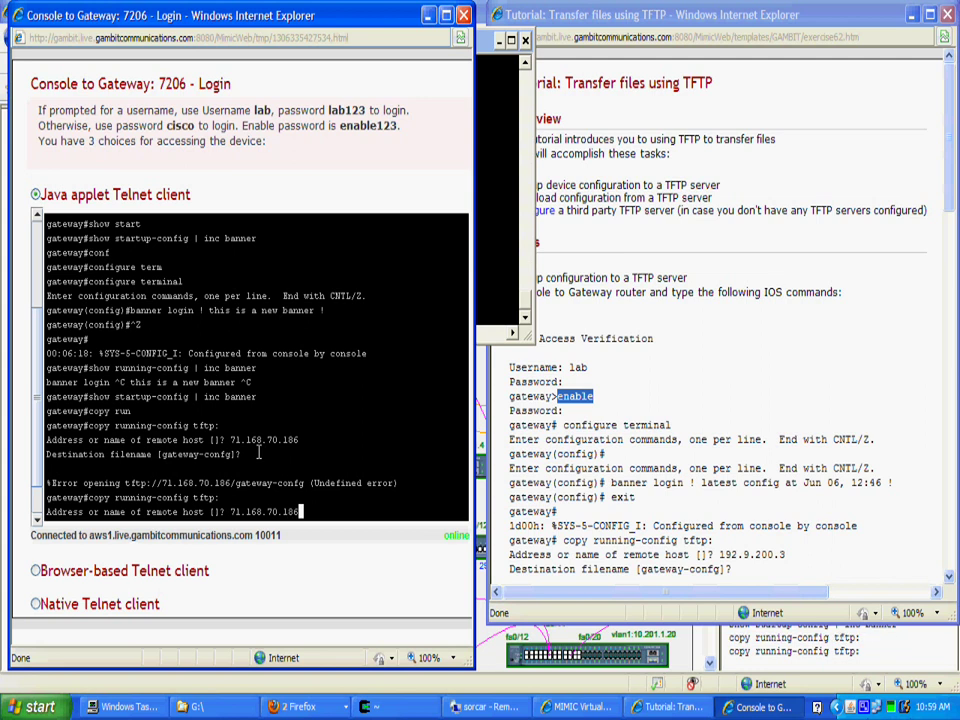
key("Return")
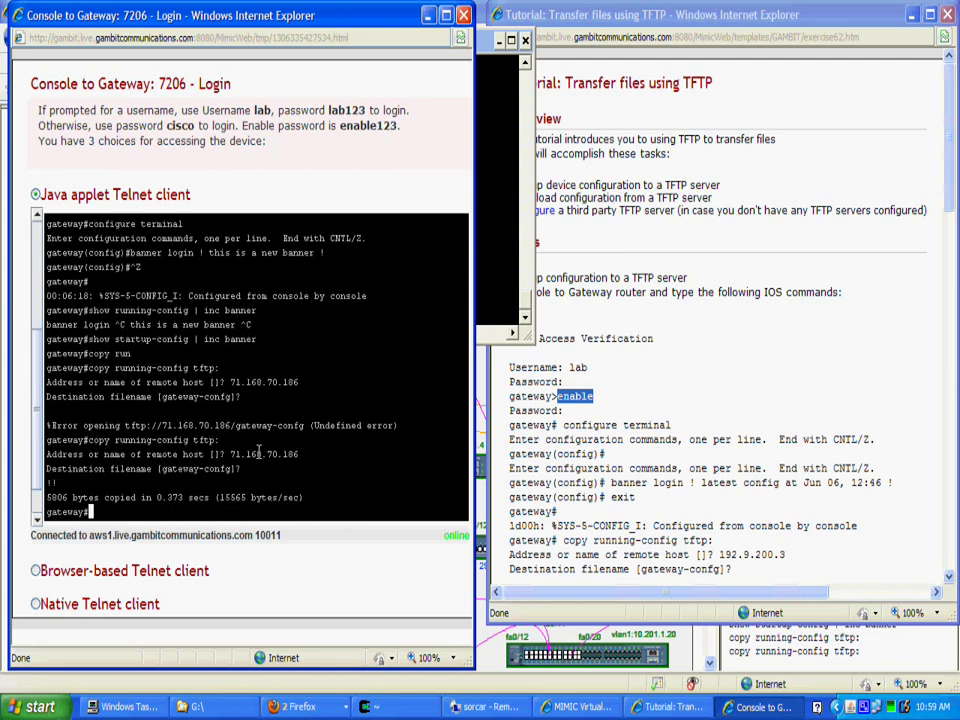
- List the newest file on the TFTP server with ls -ltr | tail -1
left_click(485, 249)
type("ls")
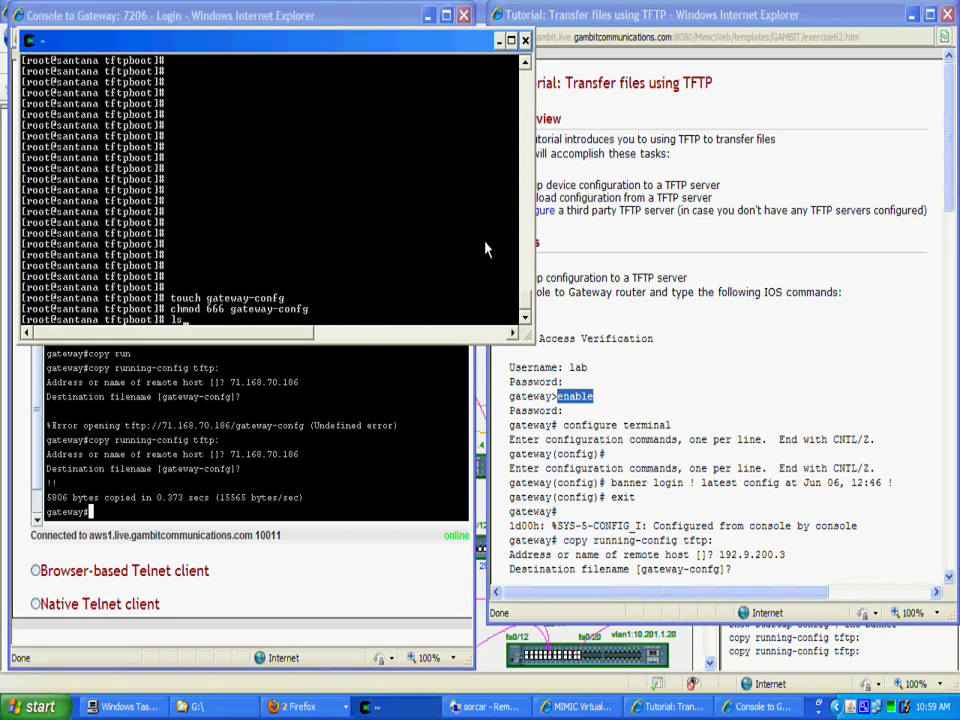
type(" -ltr | tail -1")
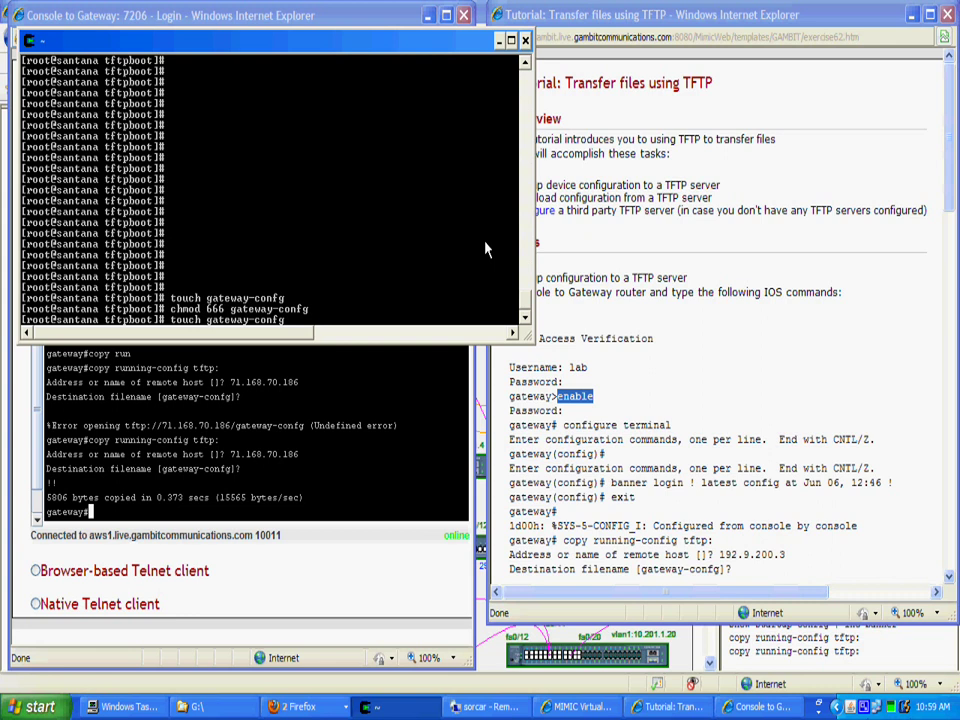
key("Return")
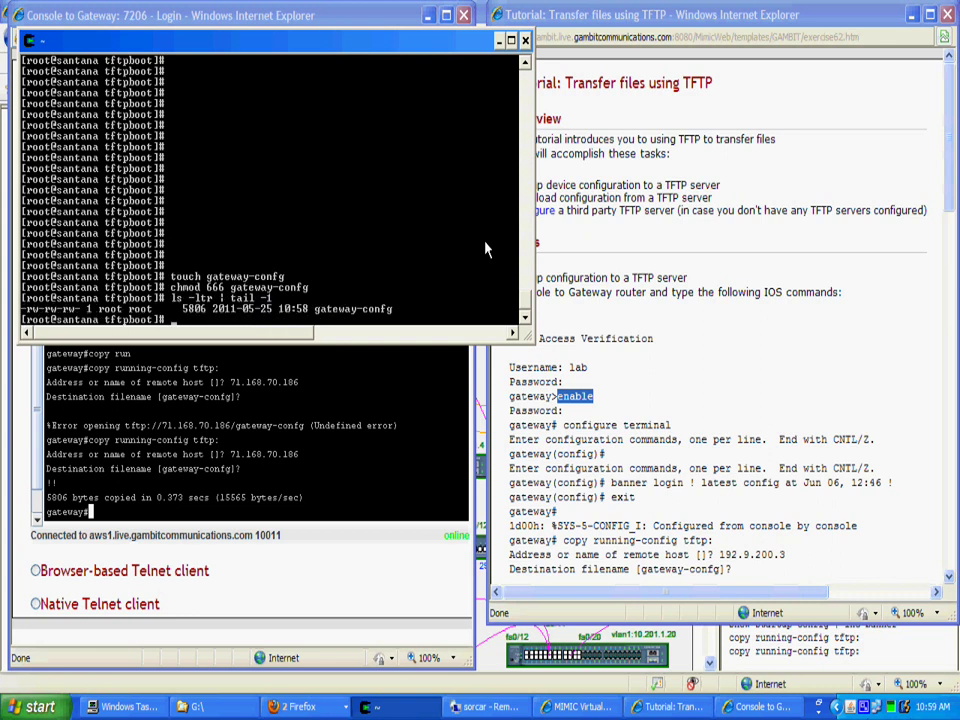
- Copy gateway-confg from TFTP server 71.168.70.186 into startup-config
left_click(346, 409)
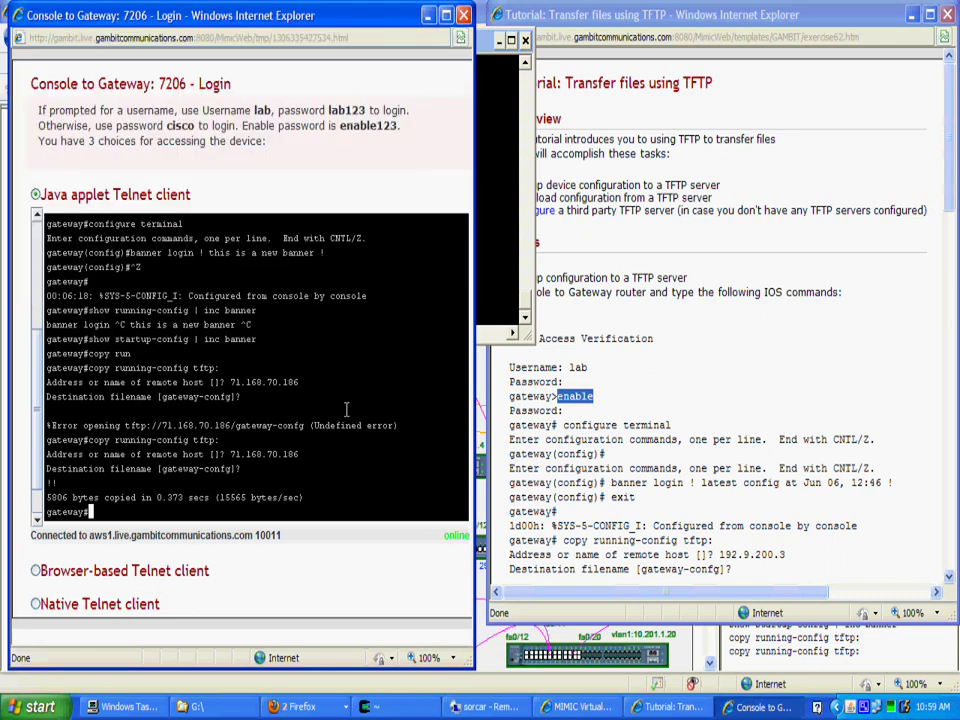
type("copy ")
type("tftp")
type(": start")
key("Return")
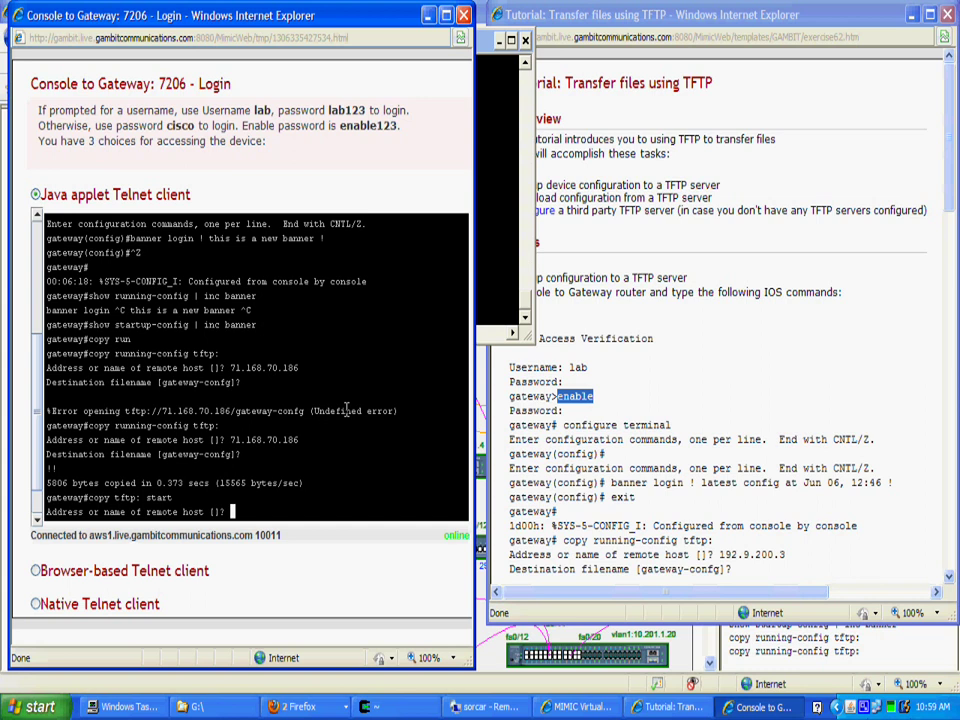
type("71.168")
type(".70")
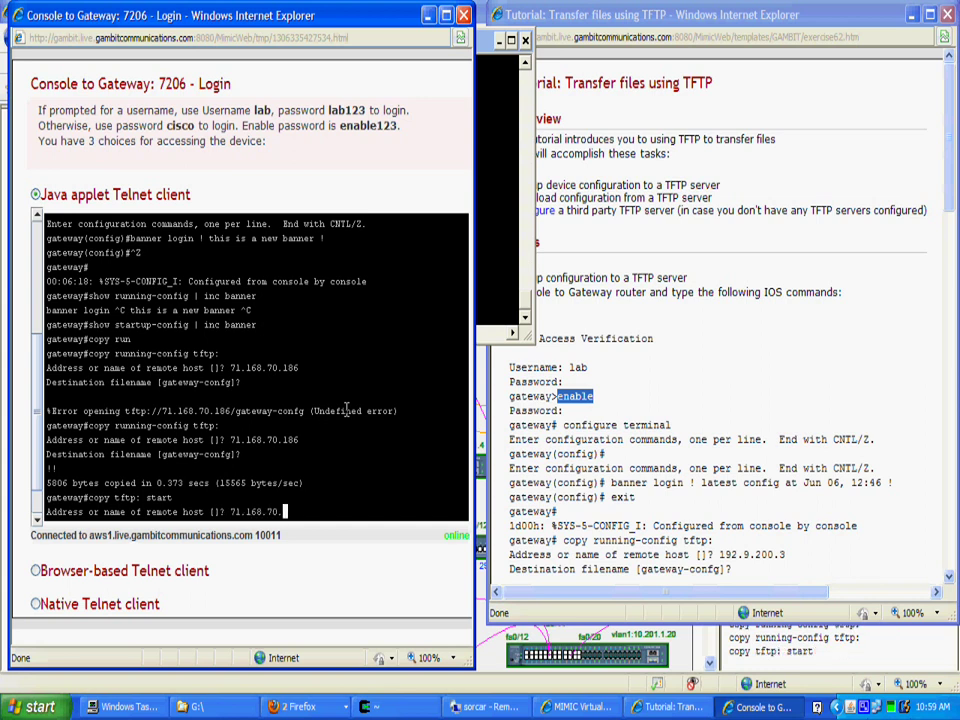
type(".186")
key("Return")
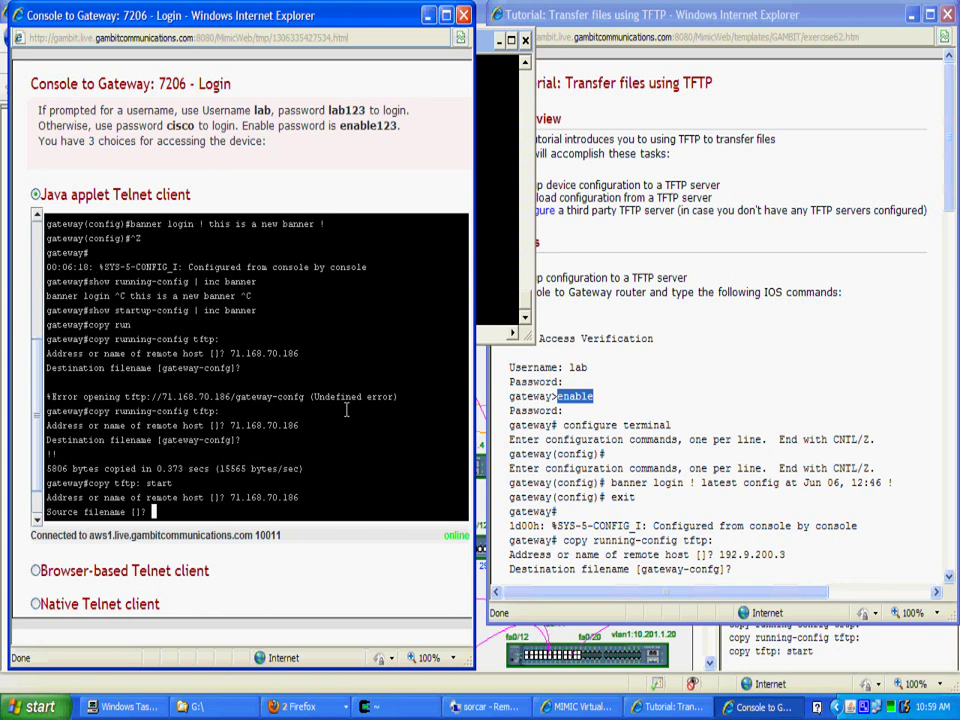
type("gatewa")
type("y-confg")
key("Return")
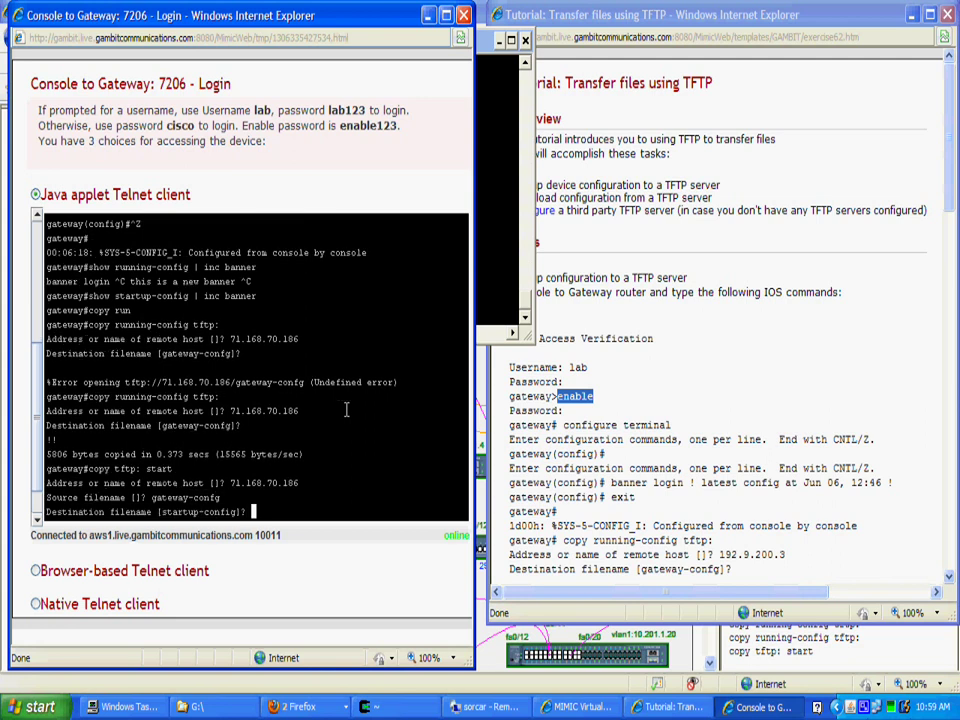
key("Return")
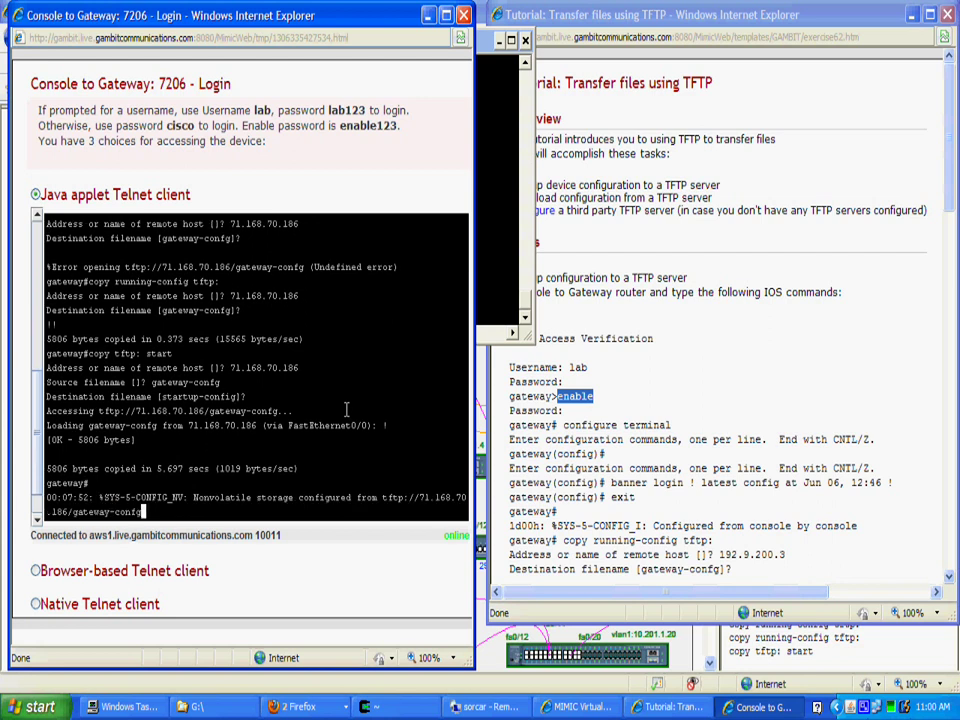
- Rerun the running-config banner check from history, then recall the startup-config banner check
key("Return")
key("Up")
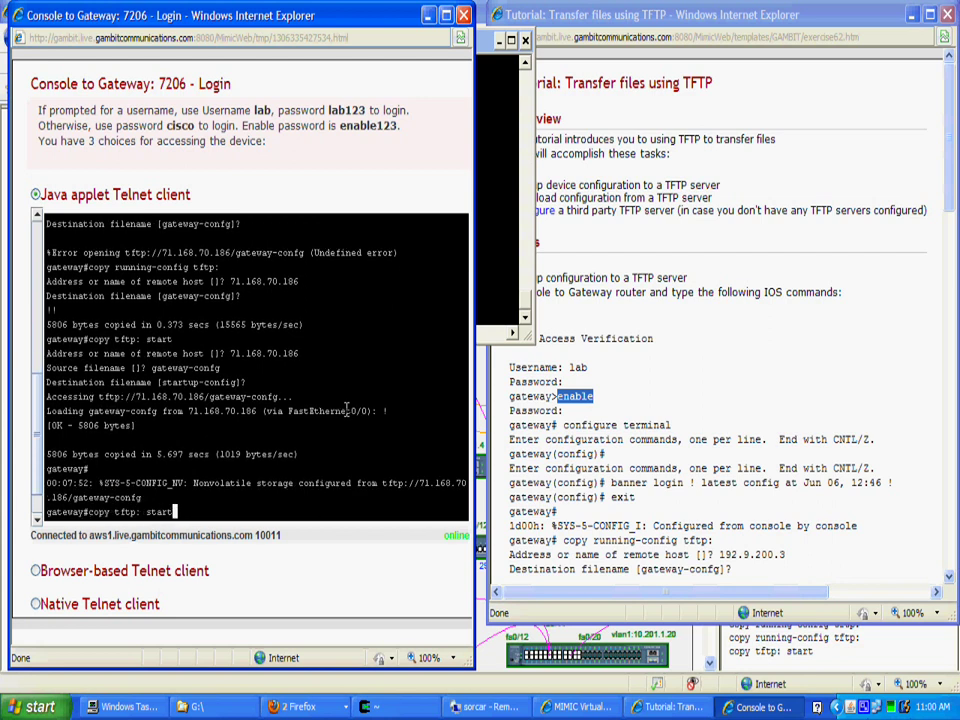
key("Up")
key("Up")
key("Up")
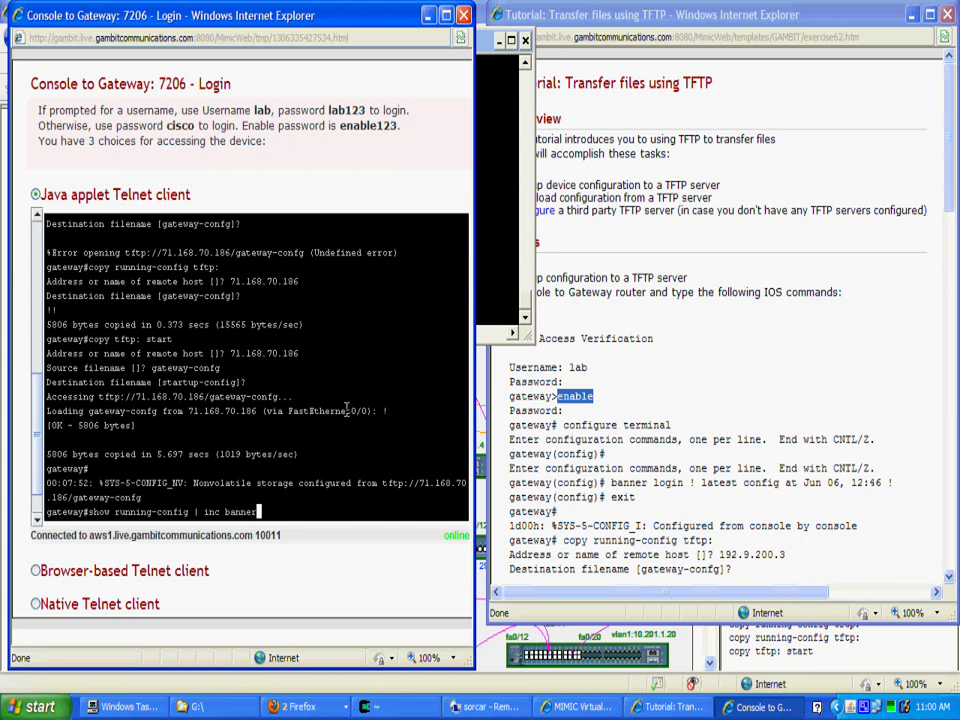
key("Return")
key("Up")
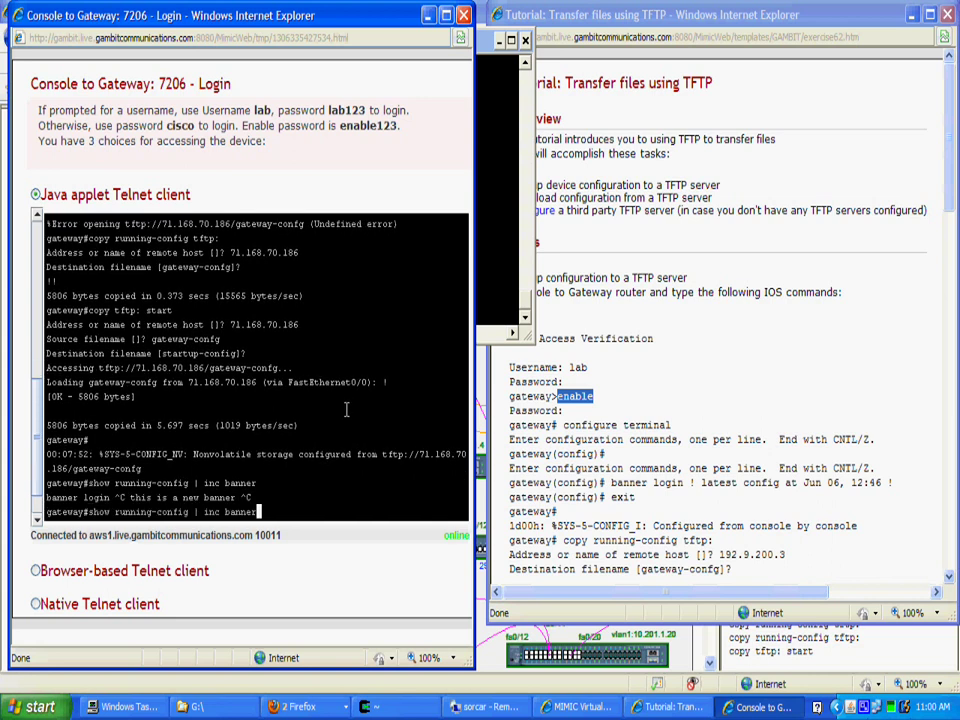
key("Up")
key("Up")
key("Up")
key("Up")
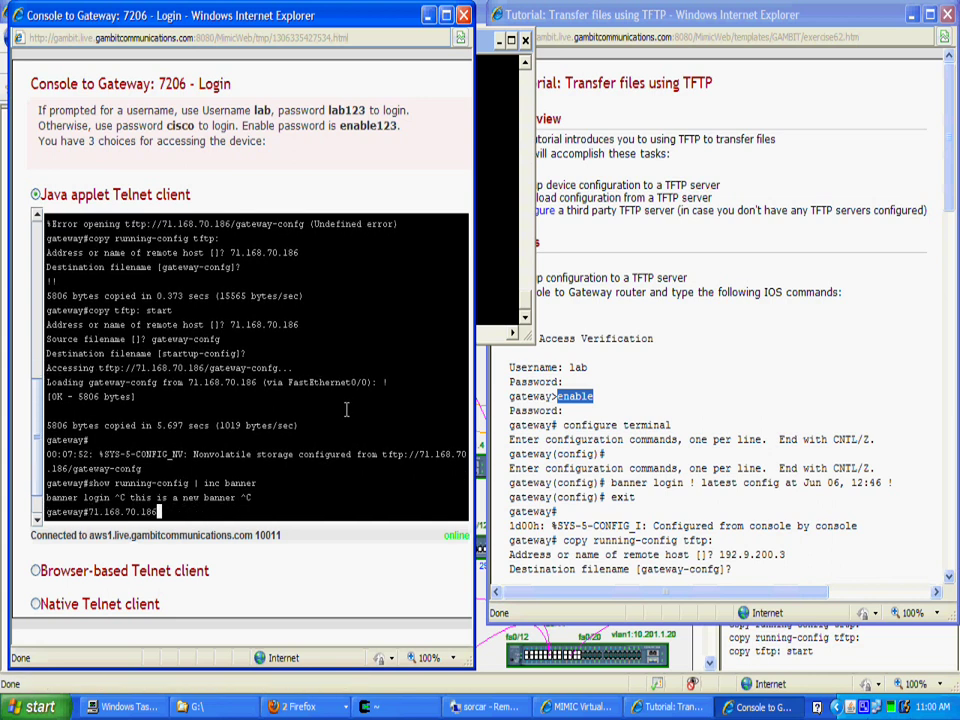
key("Down")
key("Up")
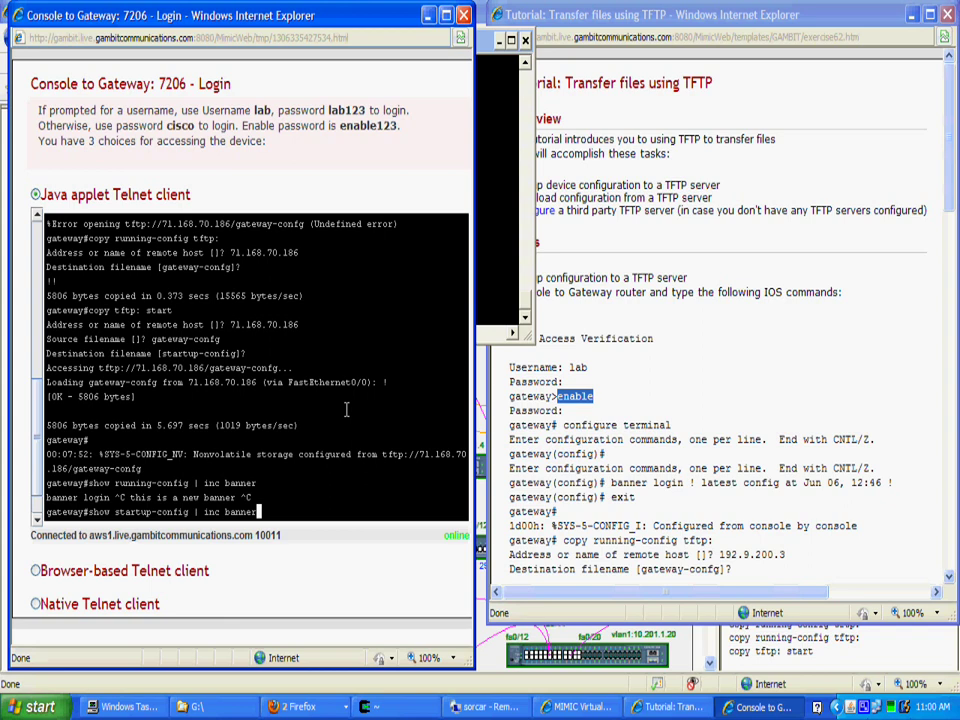